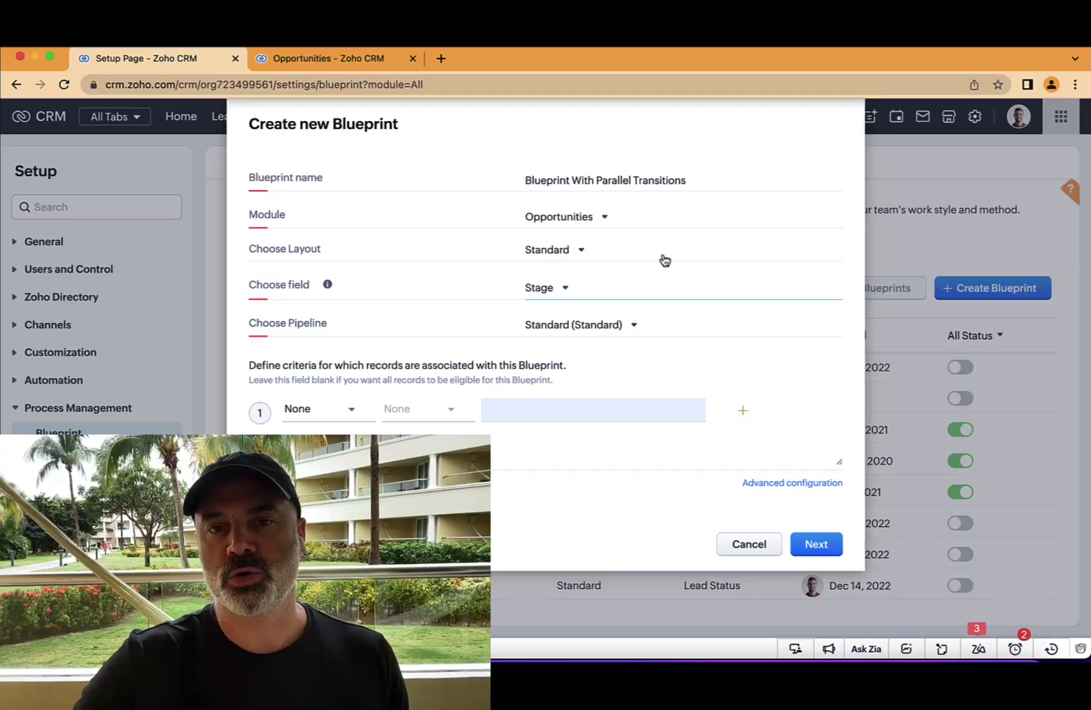
Step: Place Qualification above Proposal/Price Quote on the blueprint canvas and connect them
{"action": "left_click", "coordinate": [816, 543]}
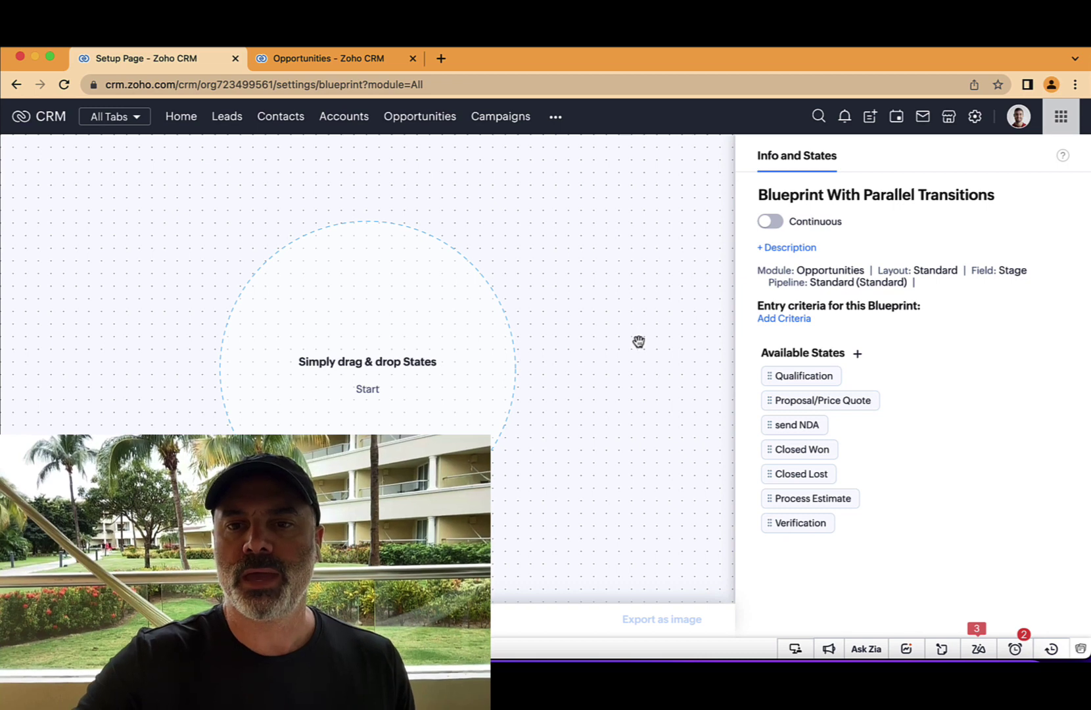
{"action": "left_click_drag", "start_coordinate": [799, 376], "coordinate": [389, 238]}
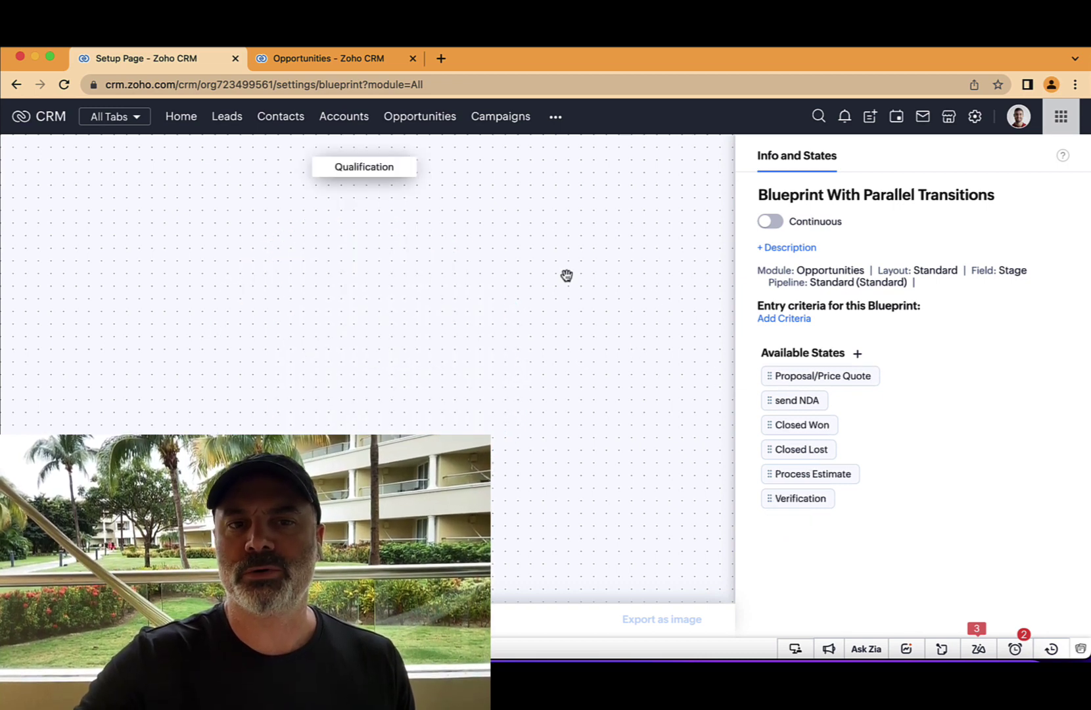
{"action": "left_click_drag", "start_coordinate": [787, 374], "coordinate": [355, 250]}
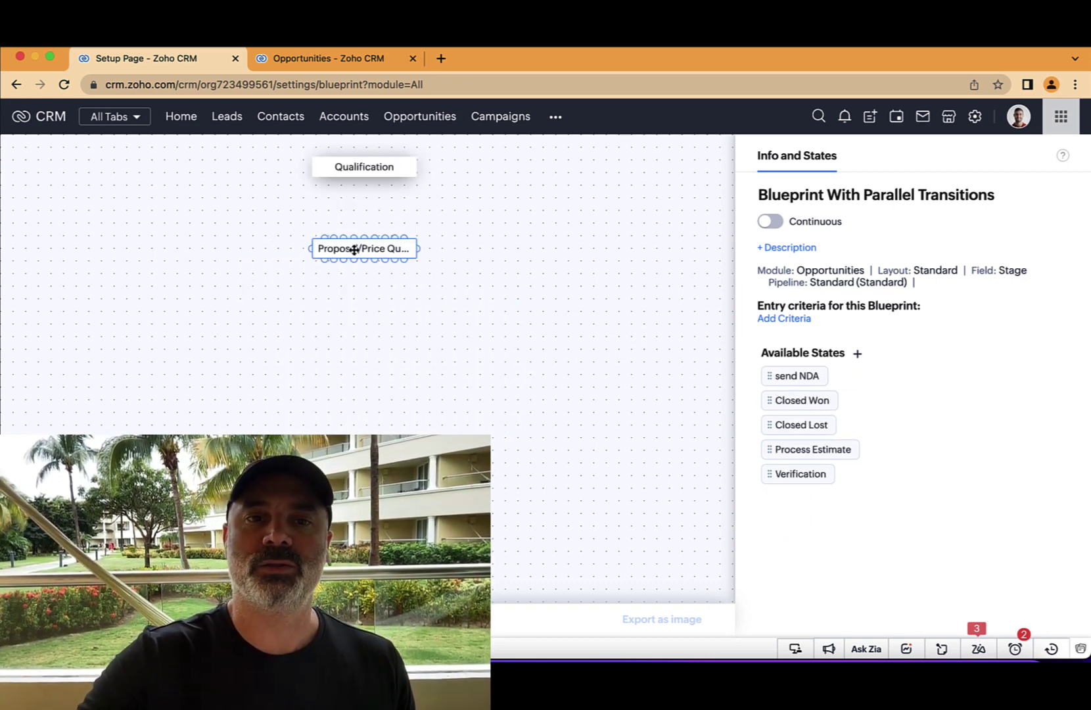
{"action": "left_click_drag", "start_coordinate": [366, 181], "coordinate": [364, 244]}
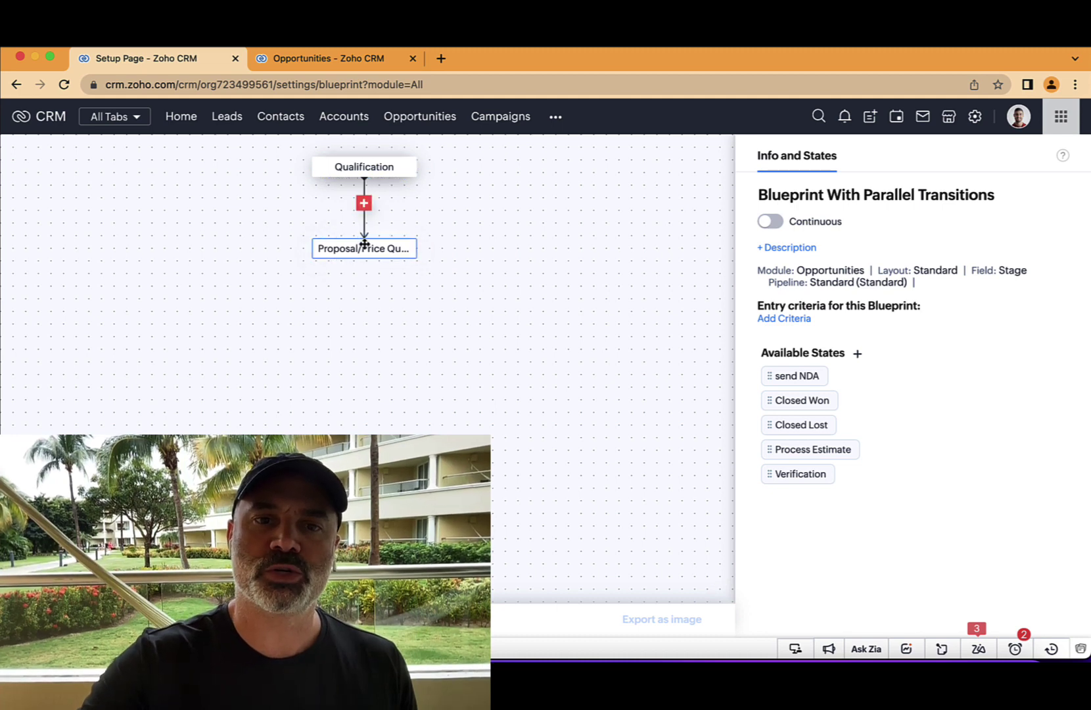
Step: Add a transition named 'Transition' on the connection and save it
{"action": "left_click", "coordinate": [365, 204]}
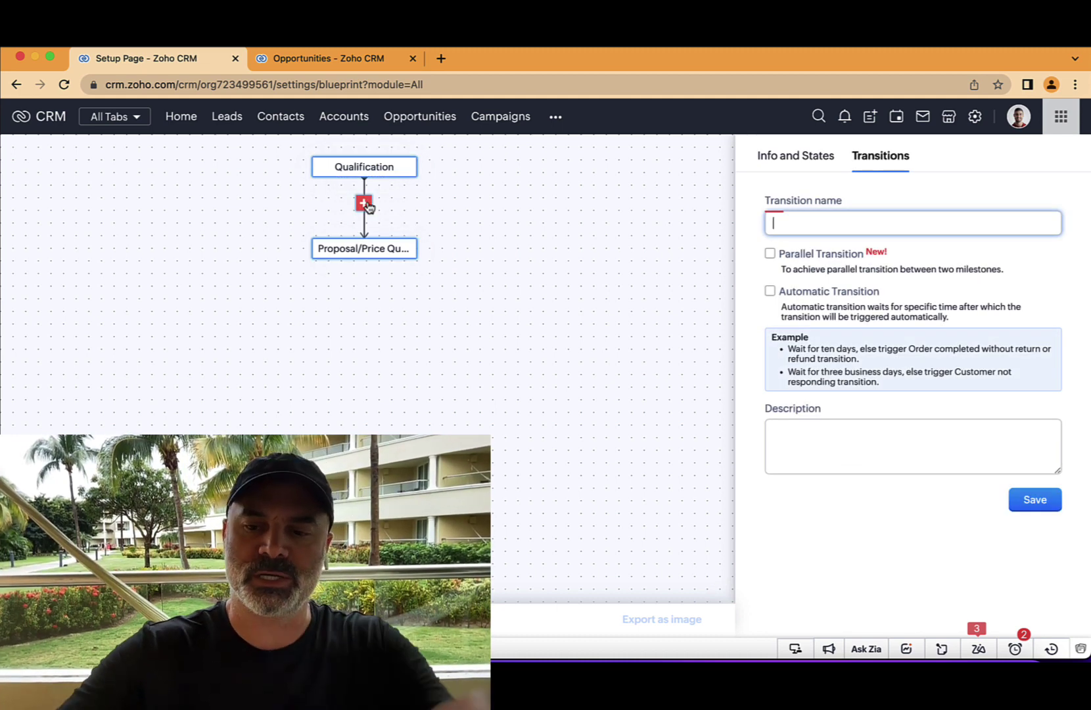
{"action": "type", "text": "Tr"}
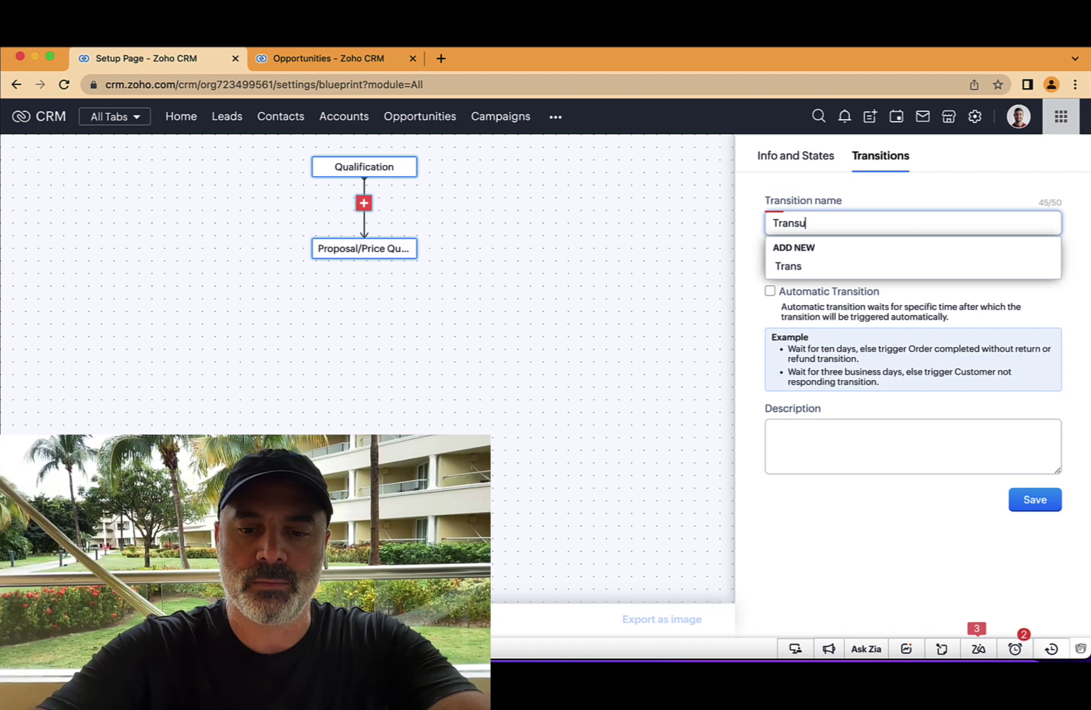
{"action": "type", "text": "ansition"}
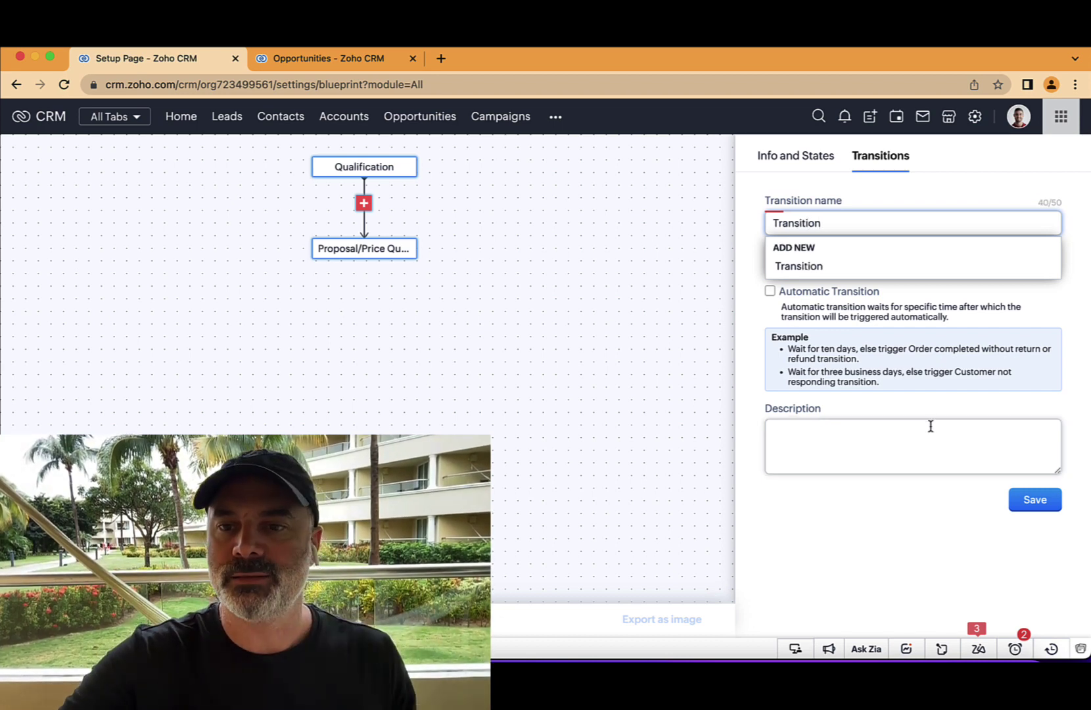
{"action": "left_click", "coordinate": [1037, 501]}
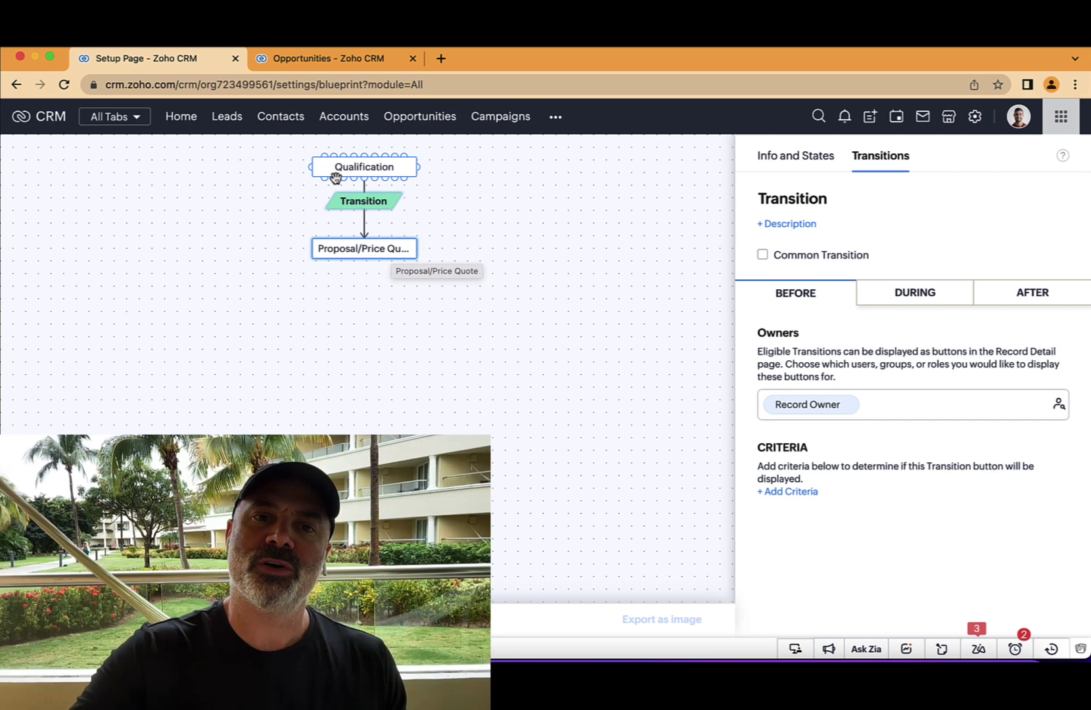
{"action": "mouse_move", "coordinate": [366, 210]}
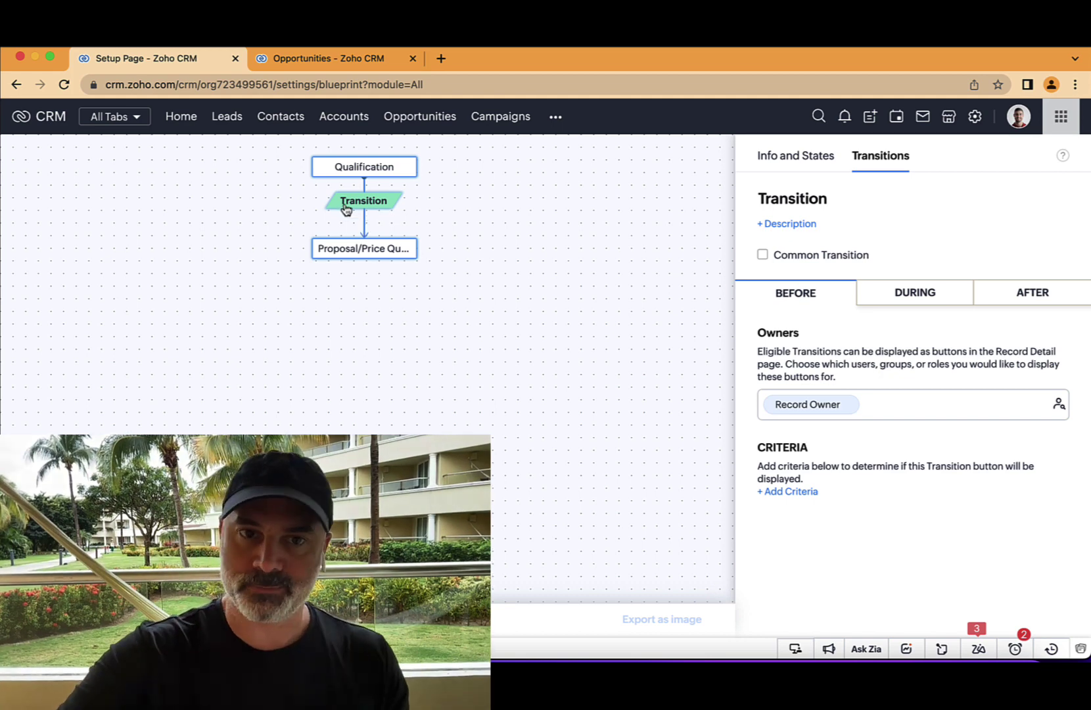
Step: Delete the existing Transition between the two states
{"action": "right_click", "coordinate": [370, 199]}
{"action": "left_click", "coordinate": [420, 206]}
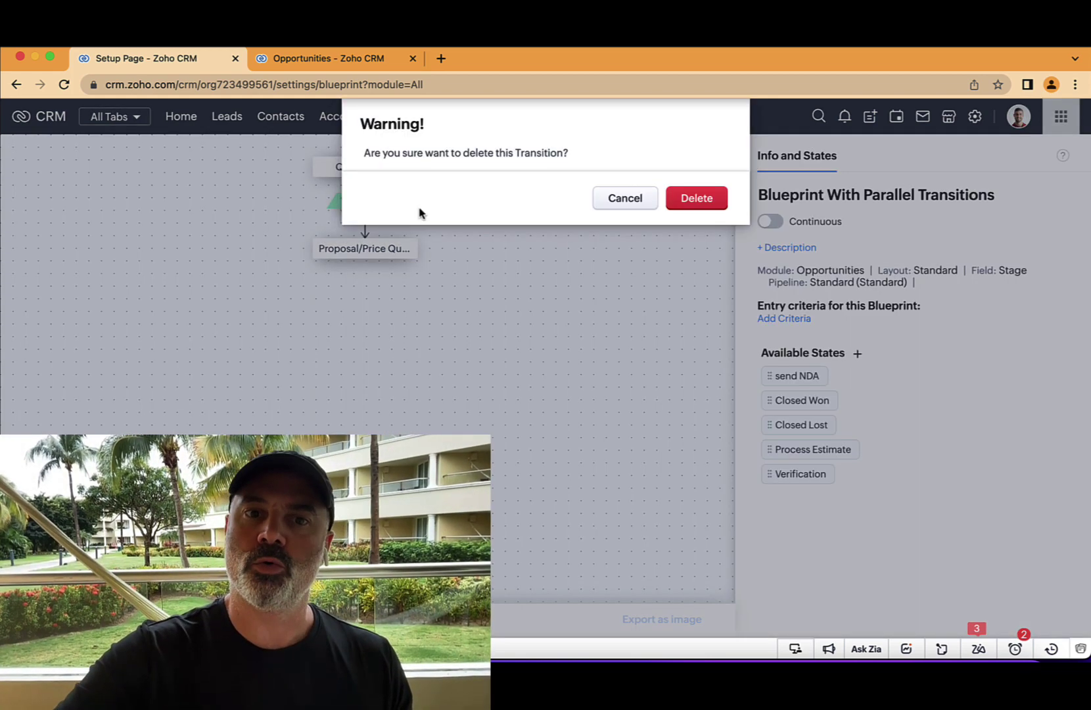
{"action": "left_click", "coordinate": [695, 200]}
Step: Reconnect the states with a new parallel transition named Verifications
{"action": "left_click_drag", "start_coordinate": [392, 242], "coordinate": [379, 327]}
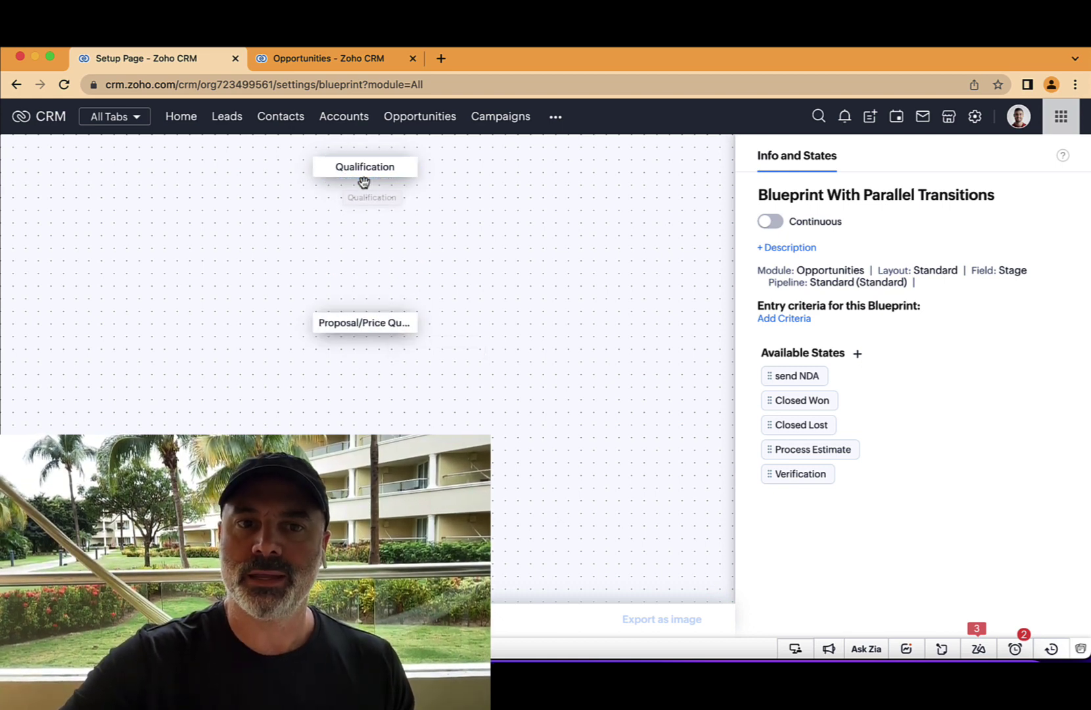
{"action": "left_click_drag", "start_coordinate": [366, 177], "coordinate": [365, 312]}
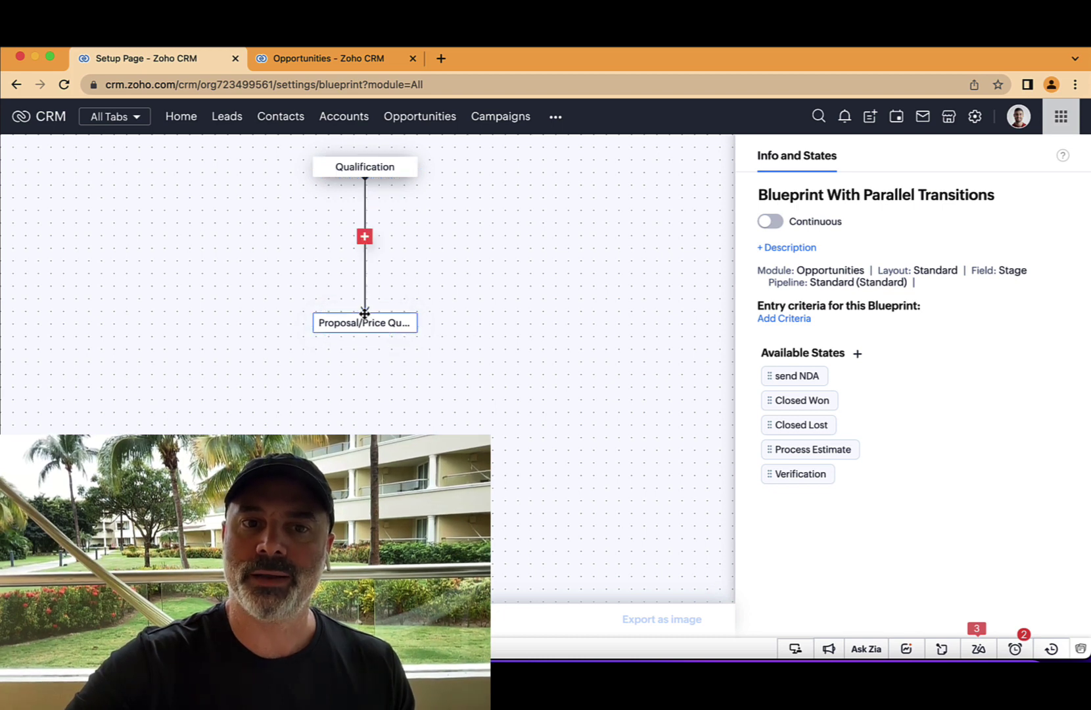
{"action": "left_click", "coordinate": [365, 237]}
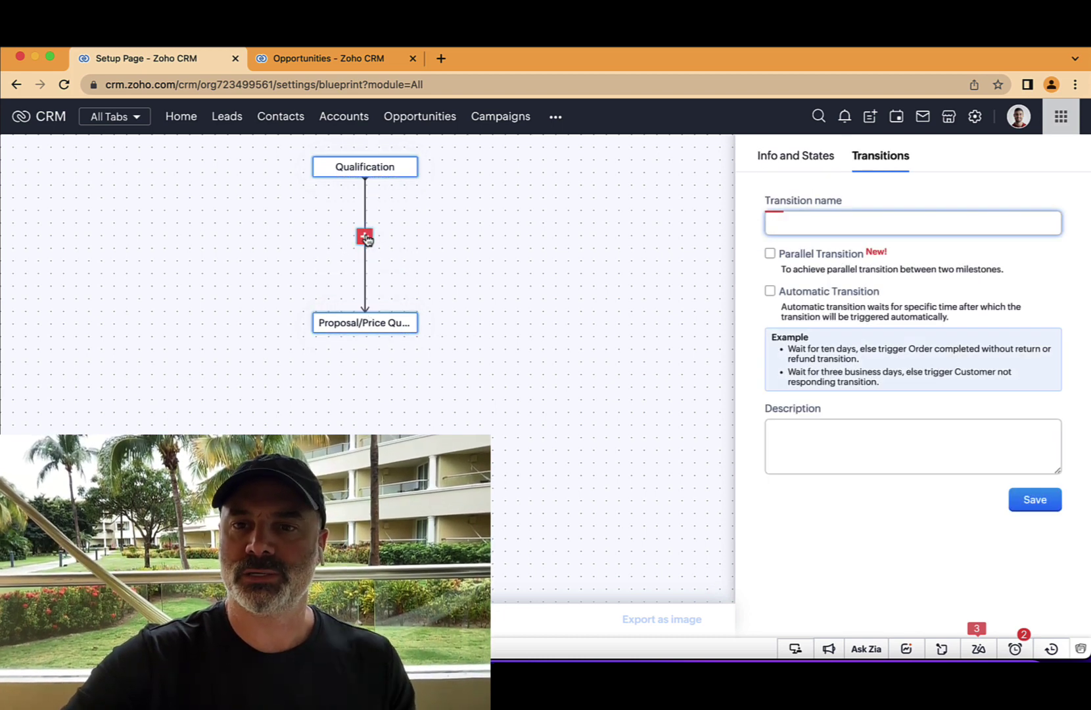
{"action": "type", "text": "V"}
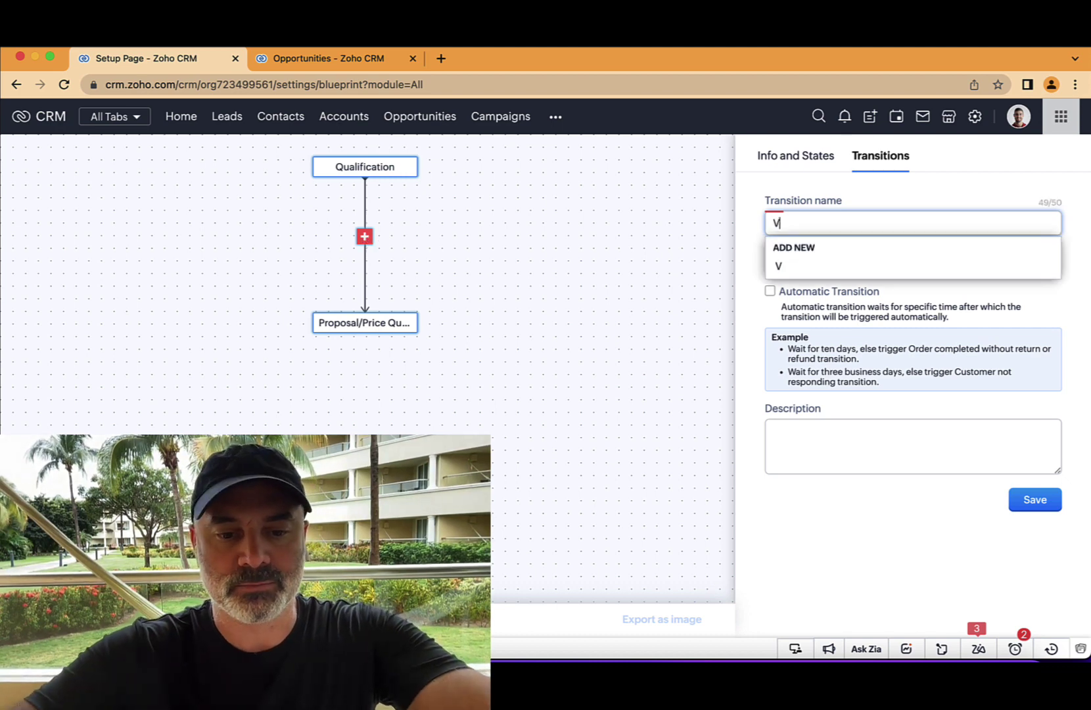
{"action": "type", "text": "erificat"}
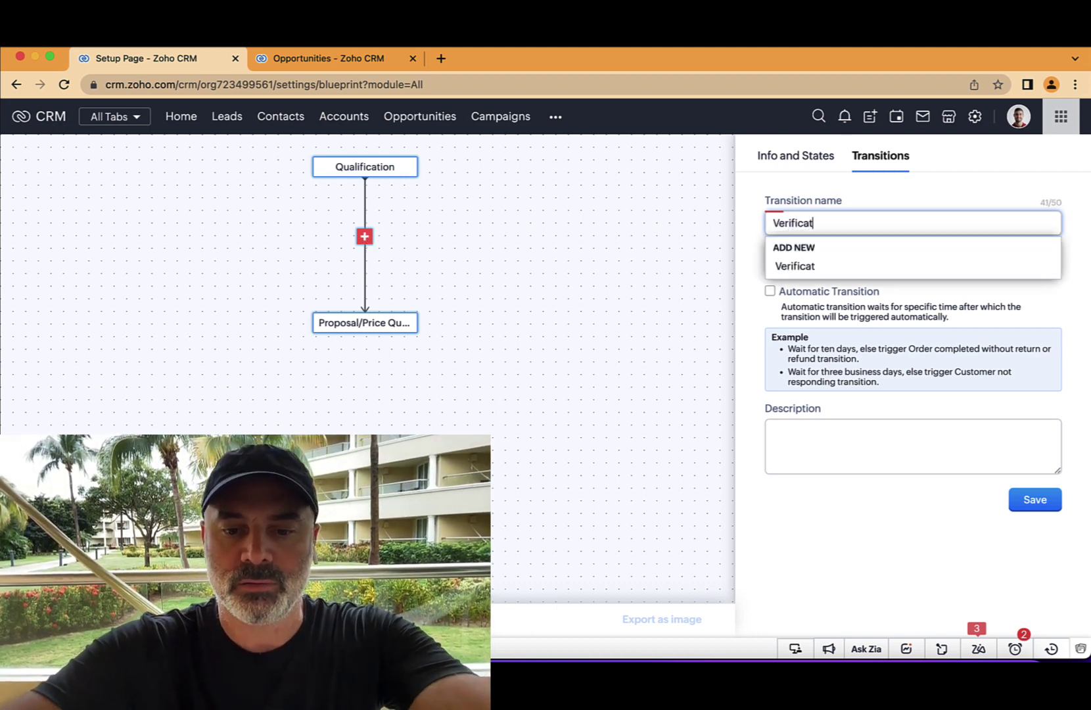
{"action": "type", "text": "ions"}
{"action": "left_click", "coordinate": [924, 306]}
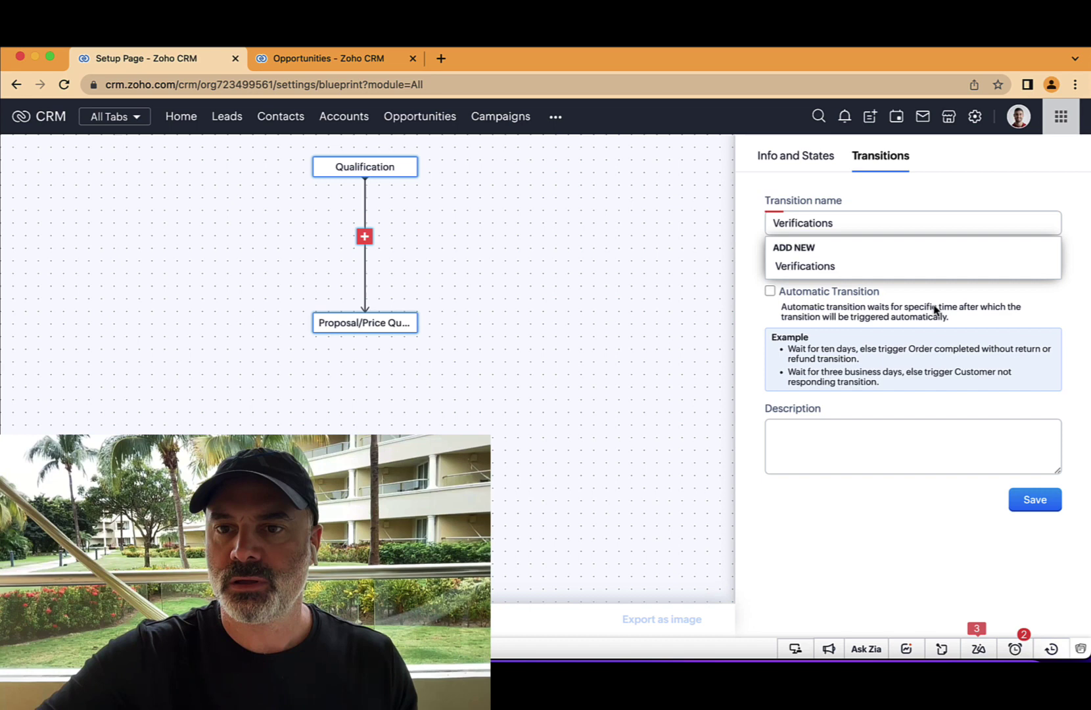
{"action": "left_click", "coordinate": [770, 254]}
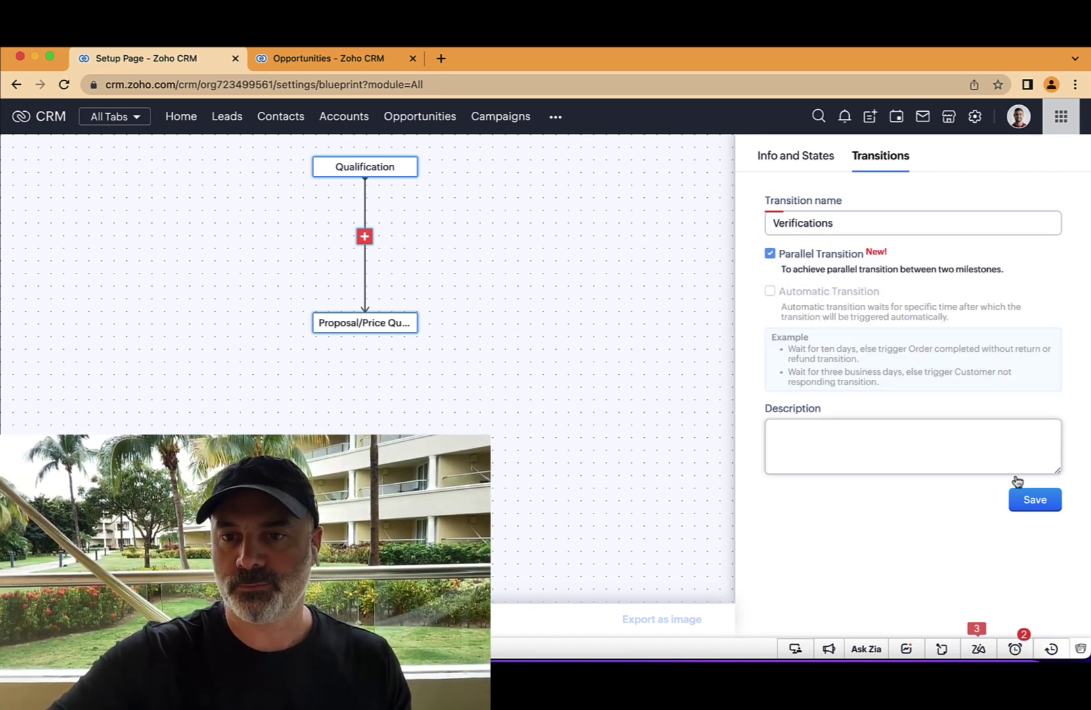
Step: Save Verifications and add its first sub-transition, Verify Address
{"action": "left_click", "coordinate": [1034, 503]}
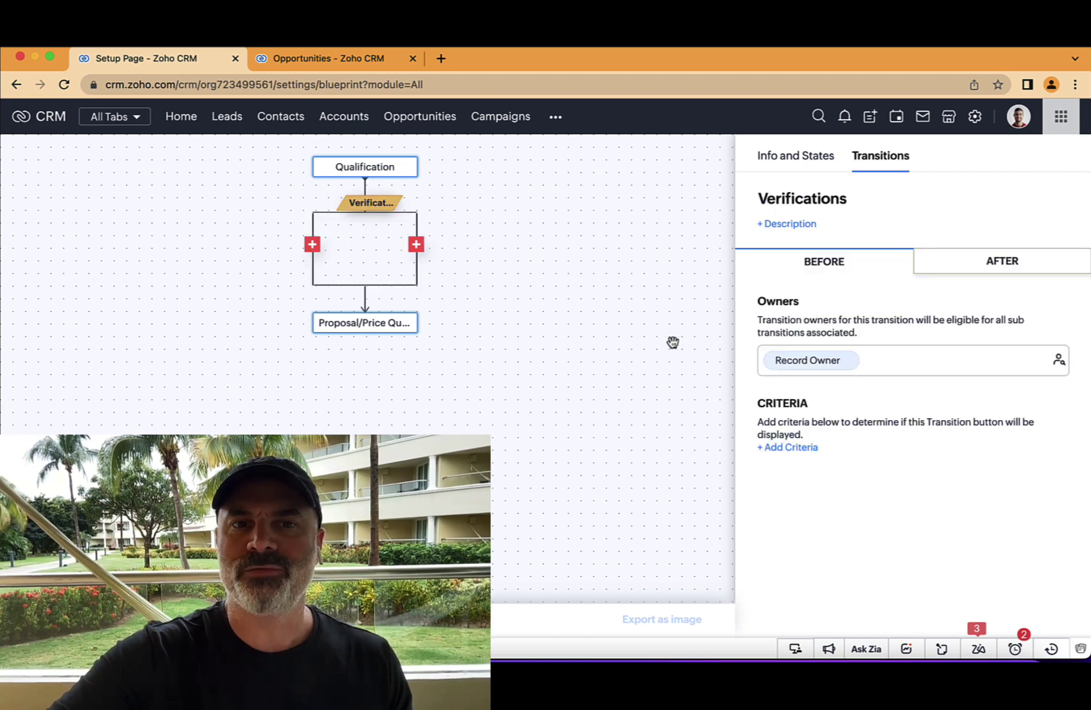
{"action": "left_click", "coordinate": [312, 244]}
{"action": "type", "text": "V"}
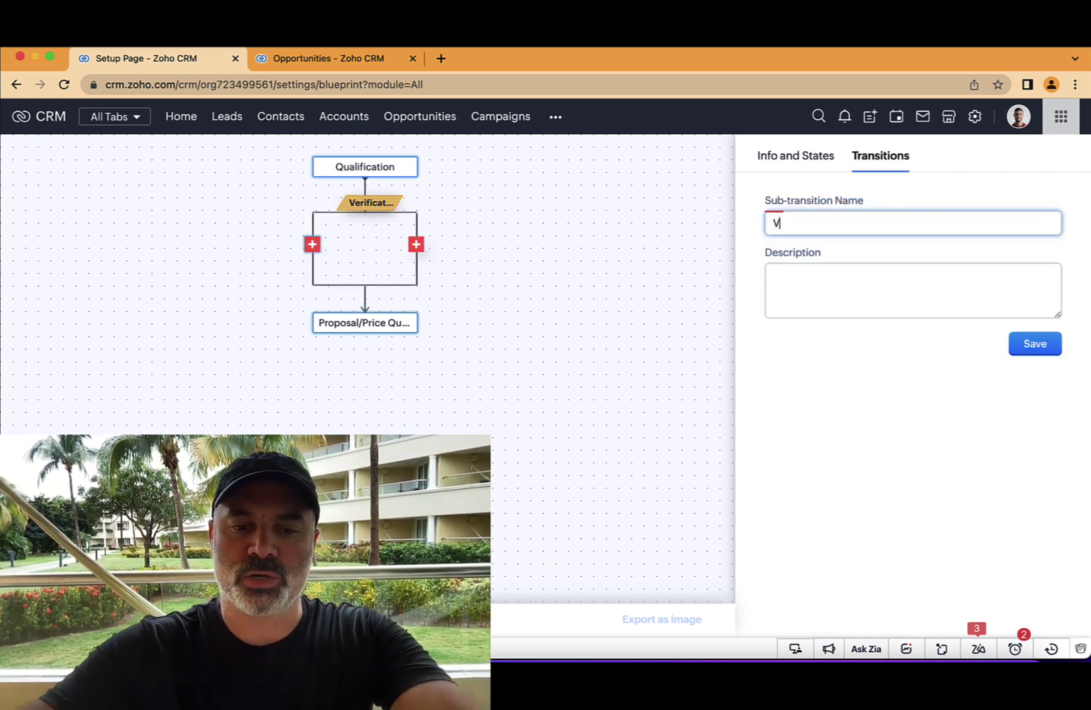
{"action": "type", "text": "erify Ad"}
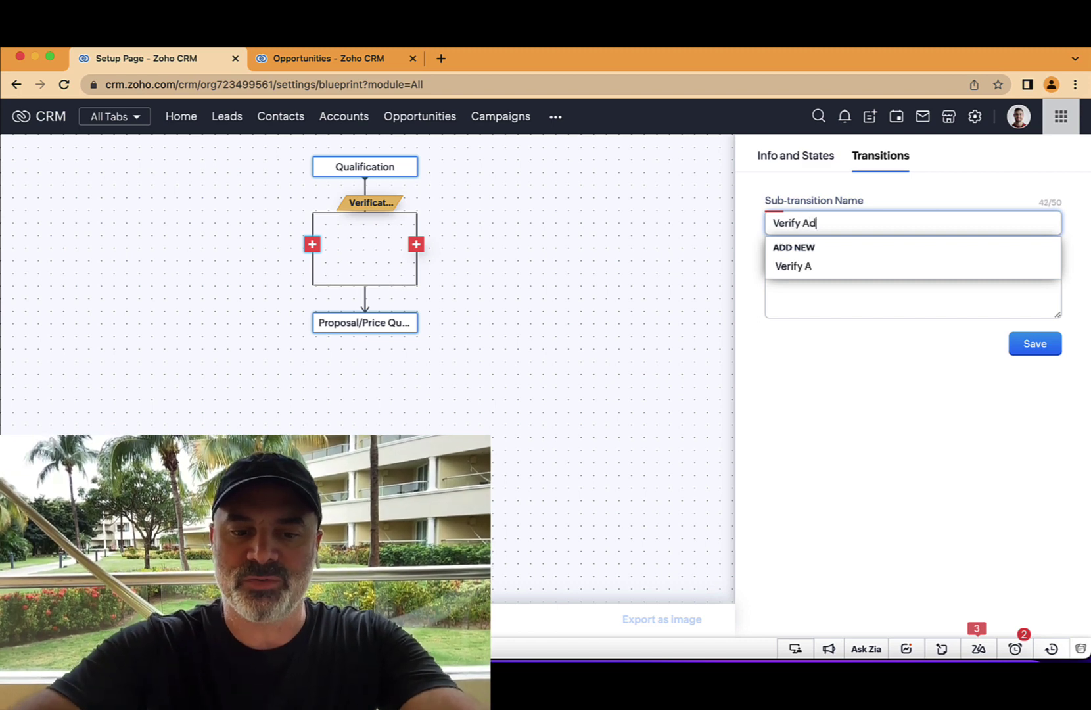
{"action": "type", "text": "dress"}
{"action": "left_click", "coordinate": [1038, 346]}
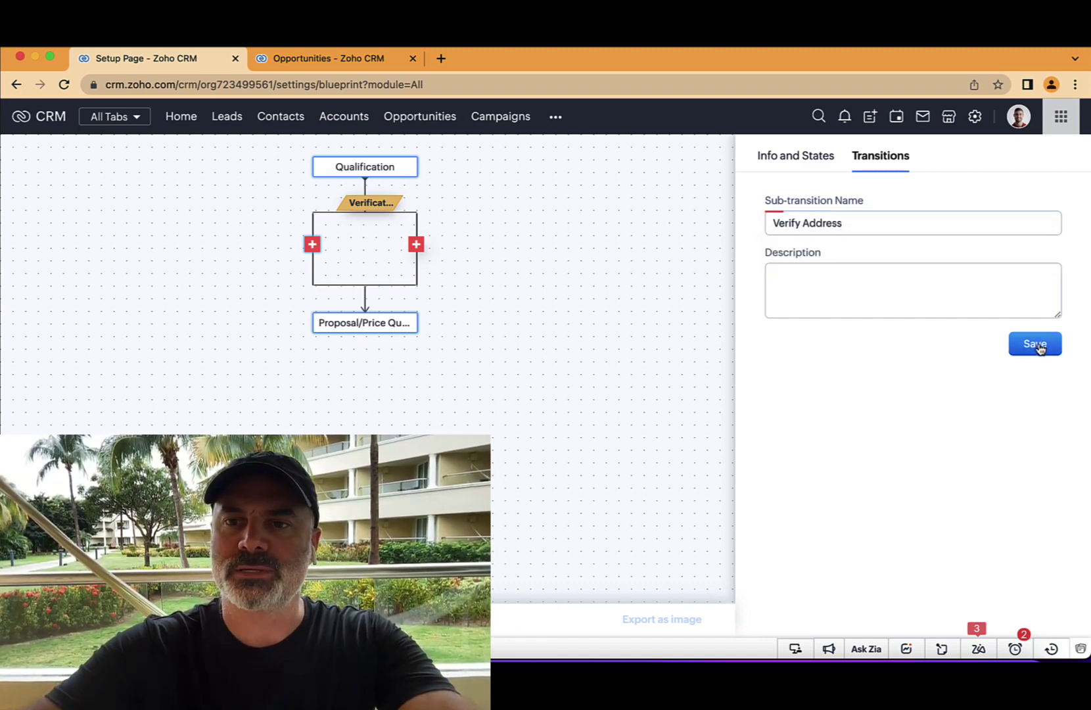
{"action": "left_click", "coordinate": [416, 243]}
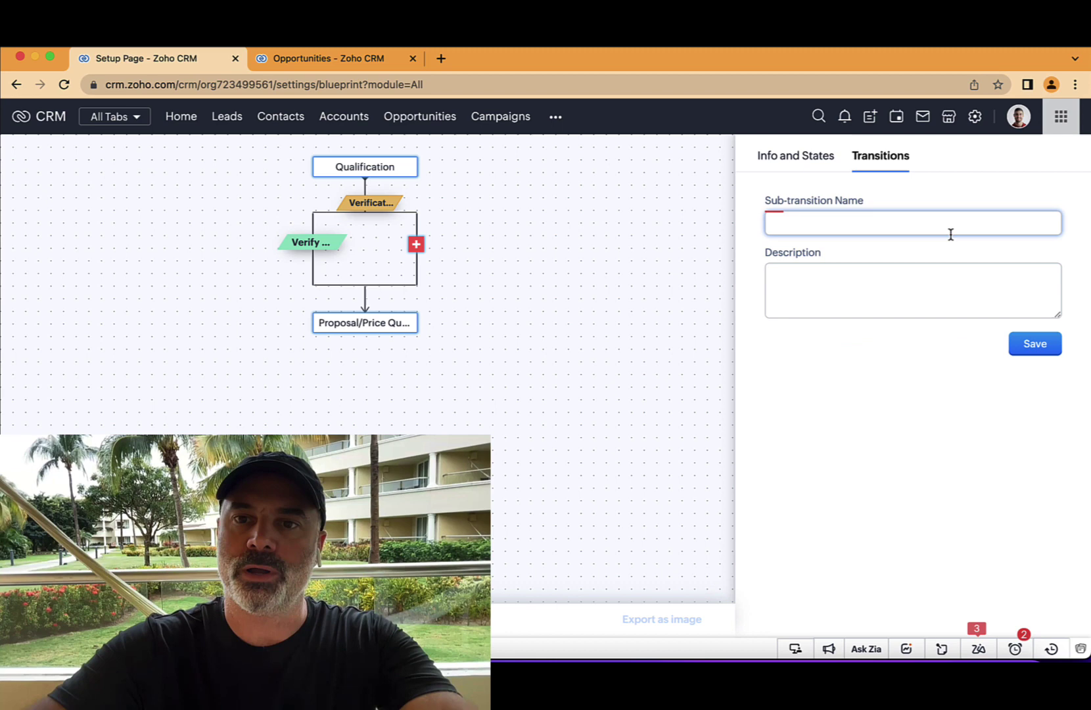
Step: Add the Verify Driving License and Verify Phone Numbers sub-transitions
{"action": "type", "text": "Vdrify"}
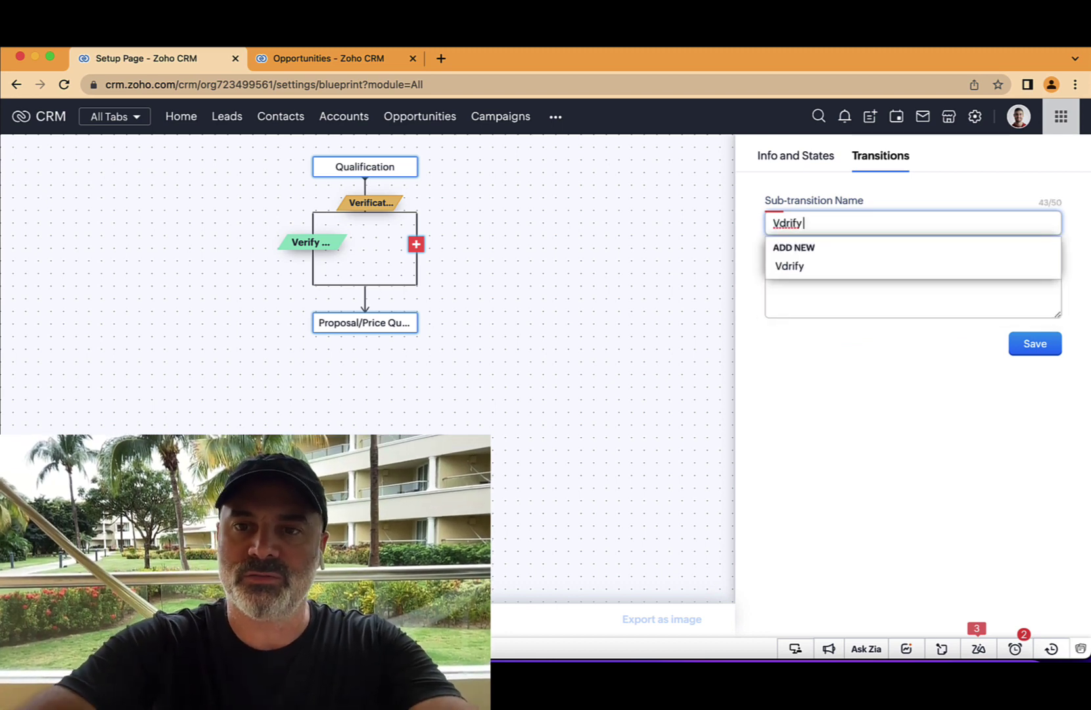
{"action": "key", "text": "super+a"}
{"action": "type", "text": "V"}
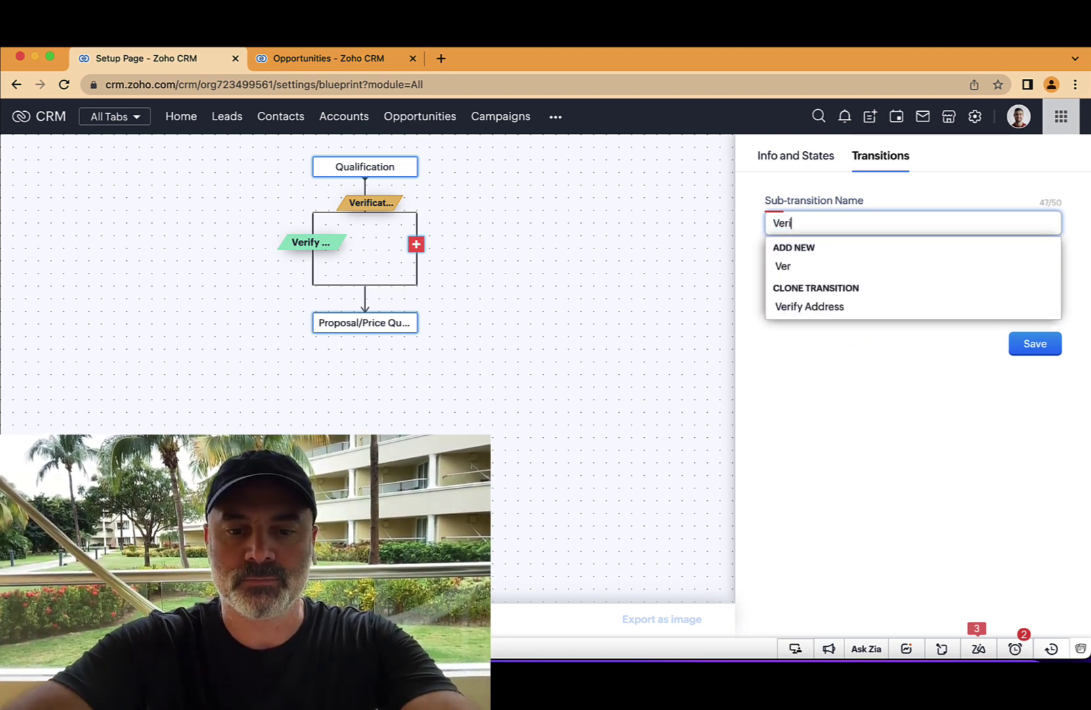
{"action": "type", "text": "erify Dr"}
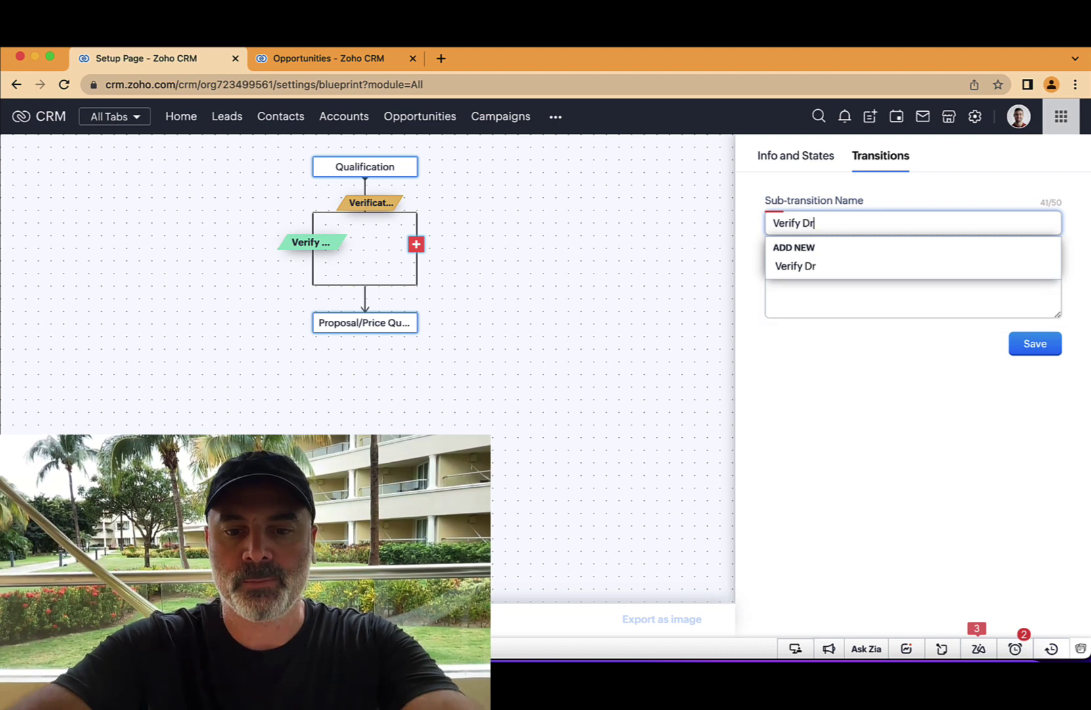
{"action": "type", "text": "iving License"}
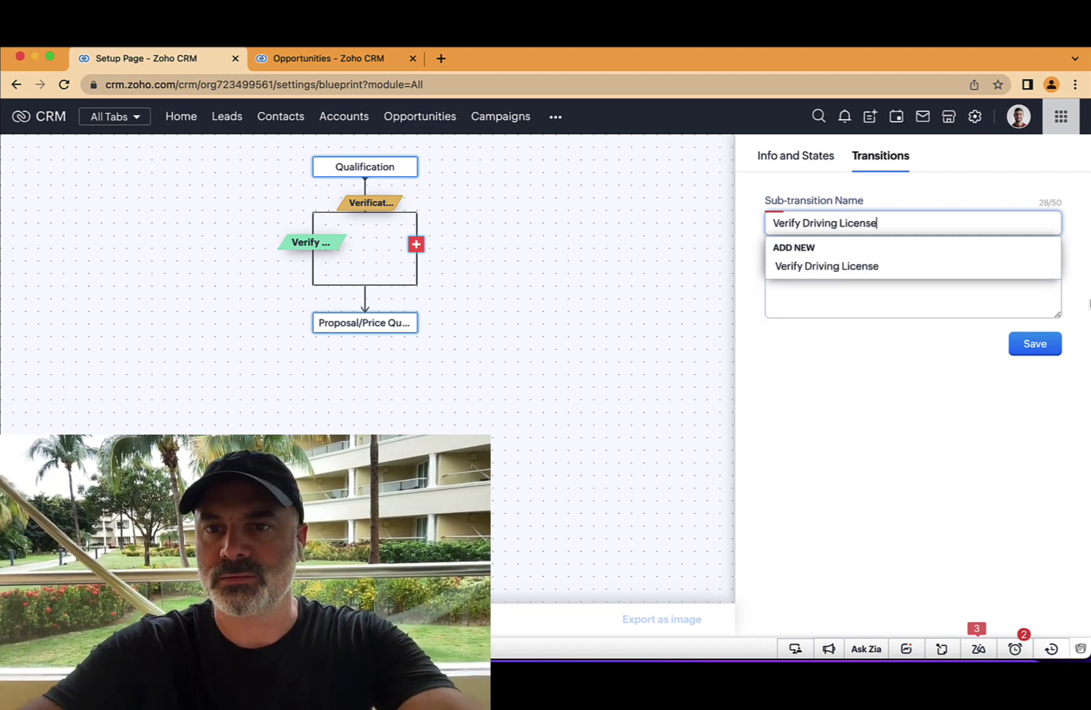
{"action": "key", "text": "Return"}
{"action": "key", "text": "Return"}
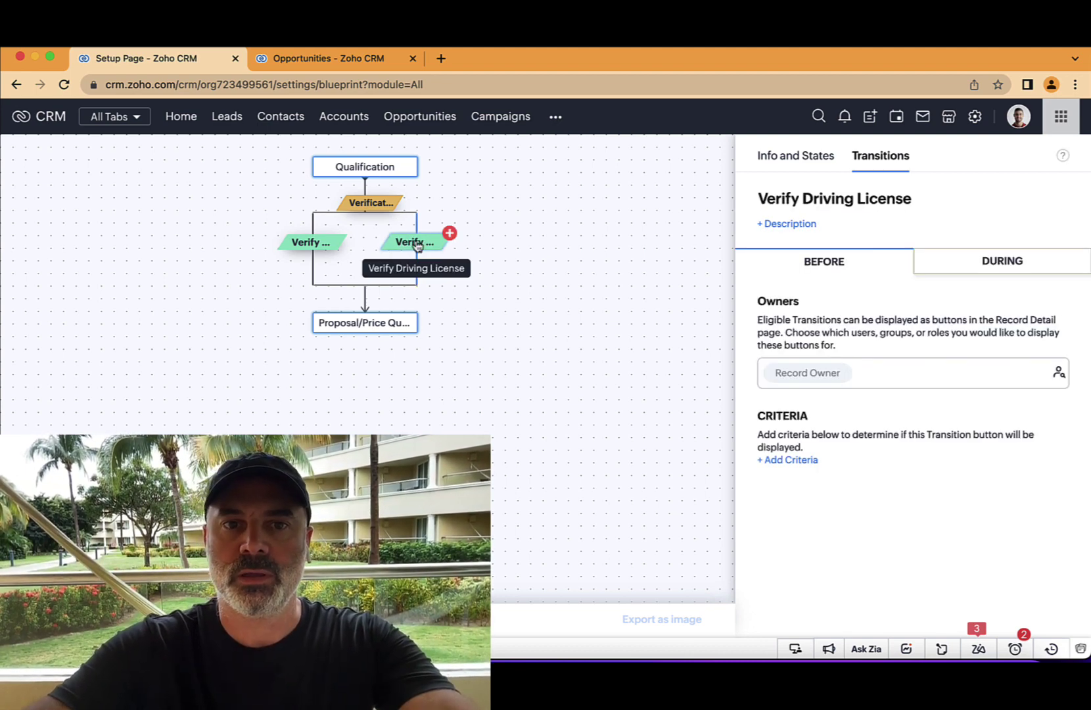
{"action": "left_click", "coordinate": [451, 237]}
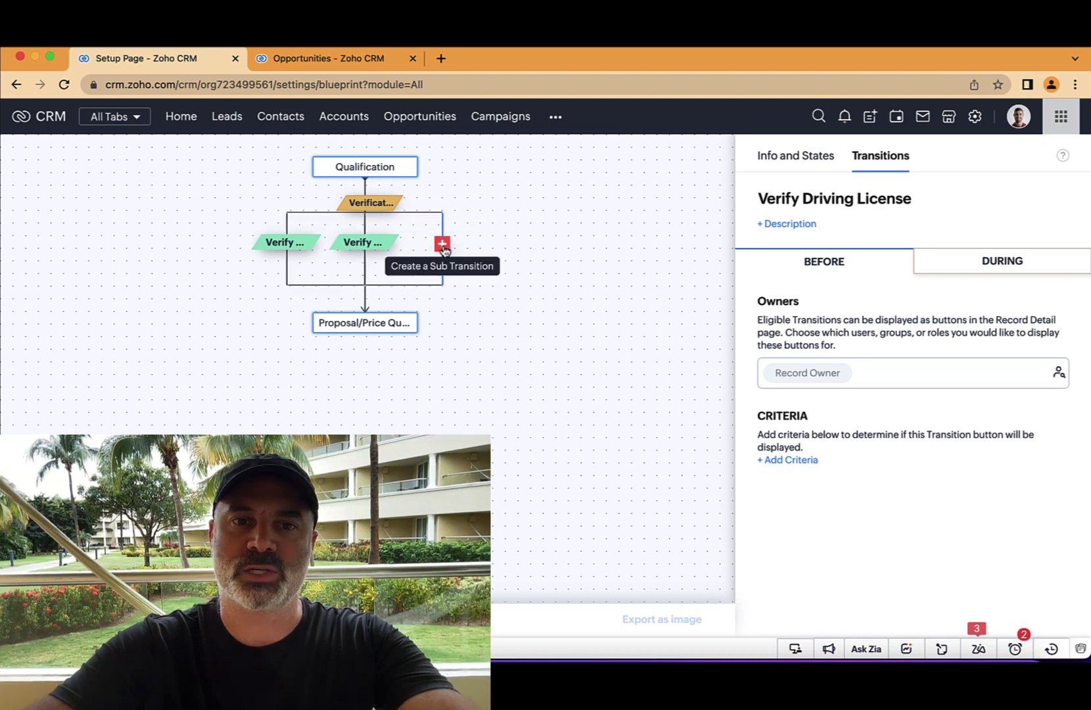
{"action": "left_click", "coordinate": [443, 244]}
{"action": "type", "text": "Verif"}
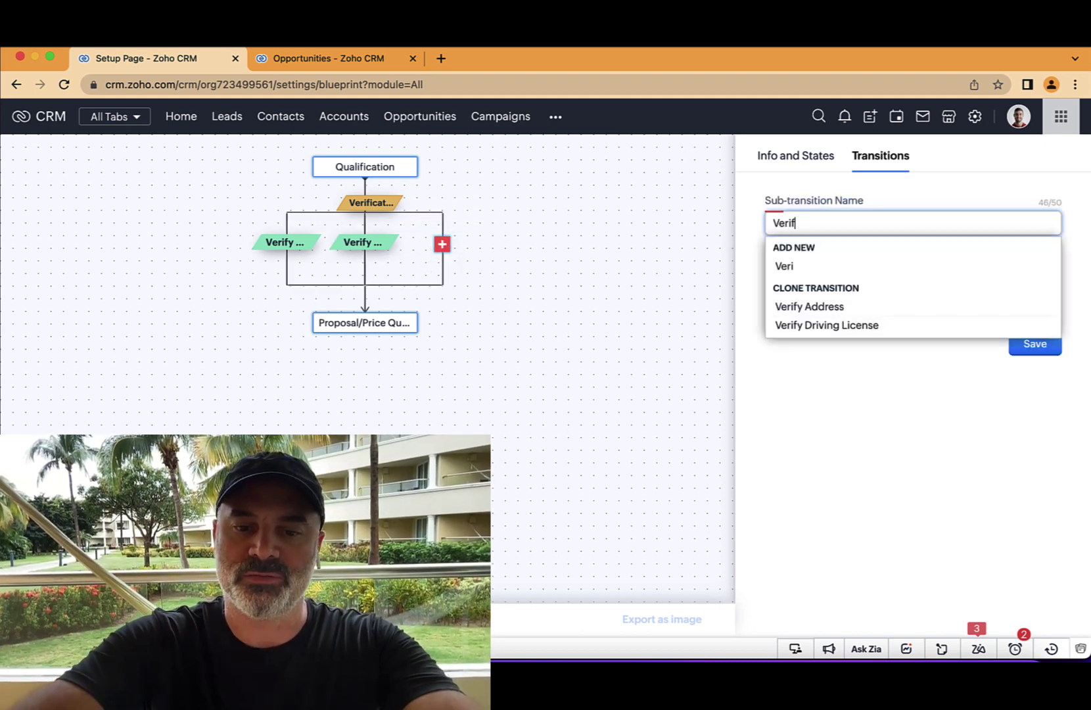
{"action": "type", "text": "y Phone "}
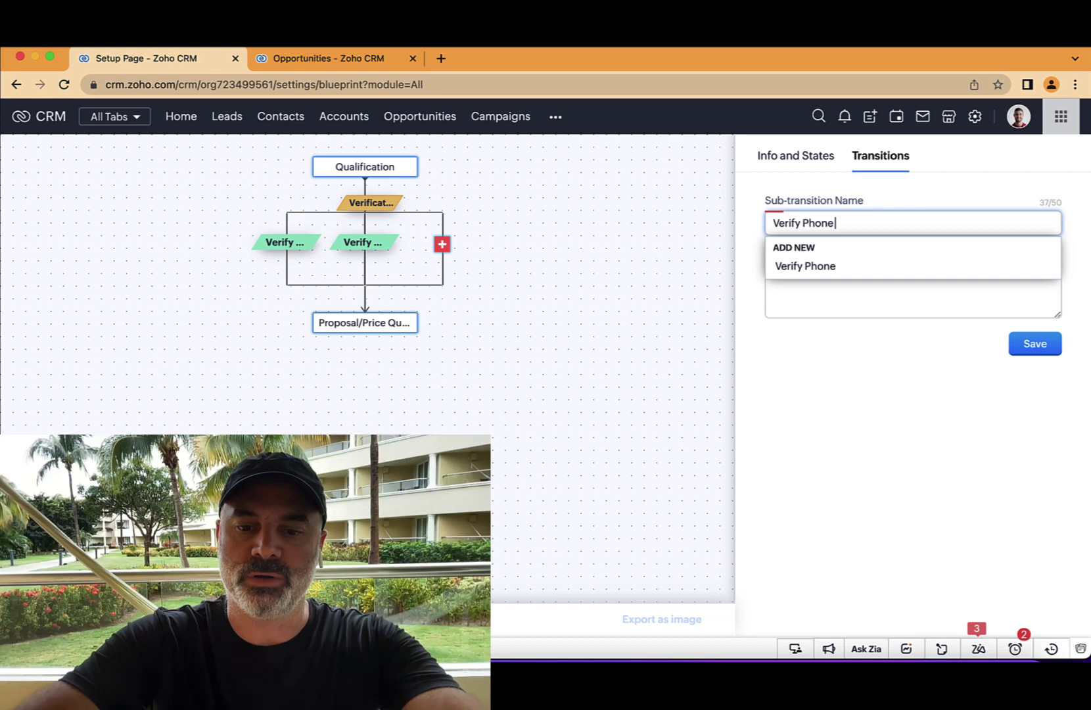
{"action": "type", "text": "Numbers"}
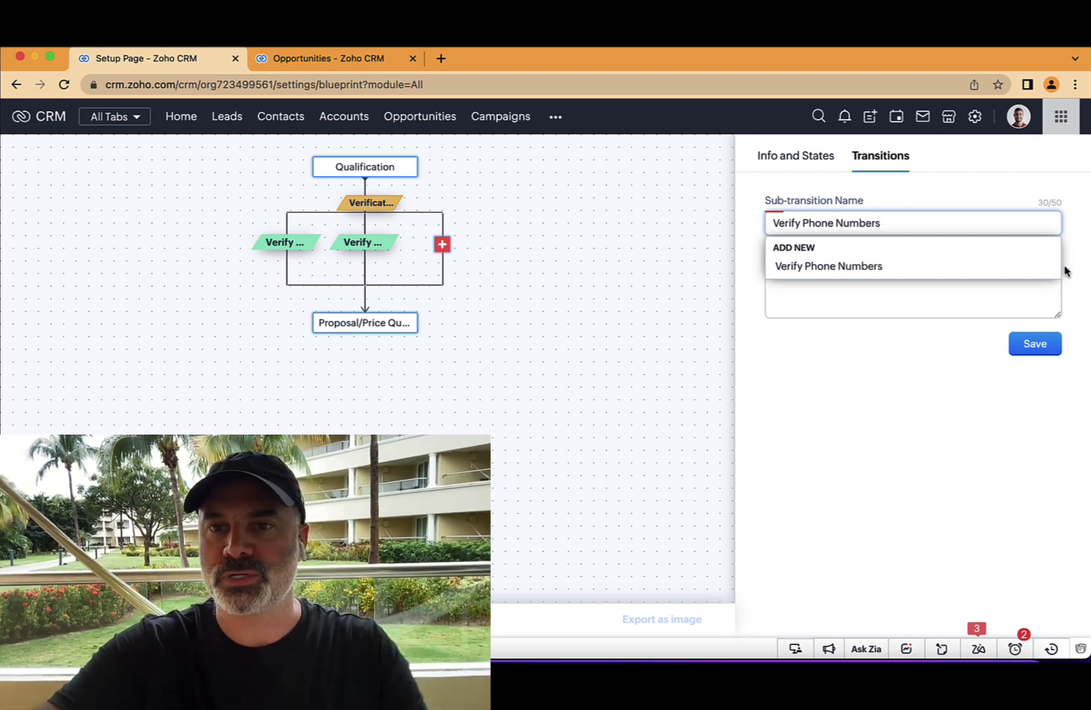
{"action": "left_click", "coordinate": [1035, 343]}
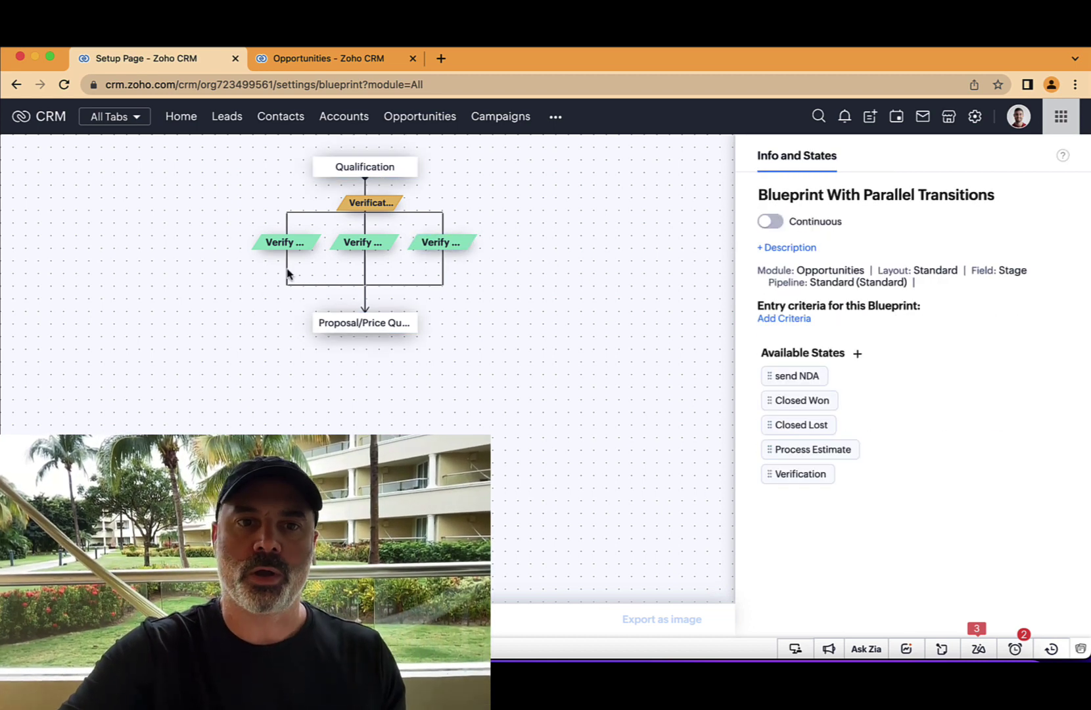
Step: Make Verify Phone Numbers ask for the Contacts Phone field during the transition
{"action": "left_click", "coordinate": [443, 244]}
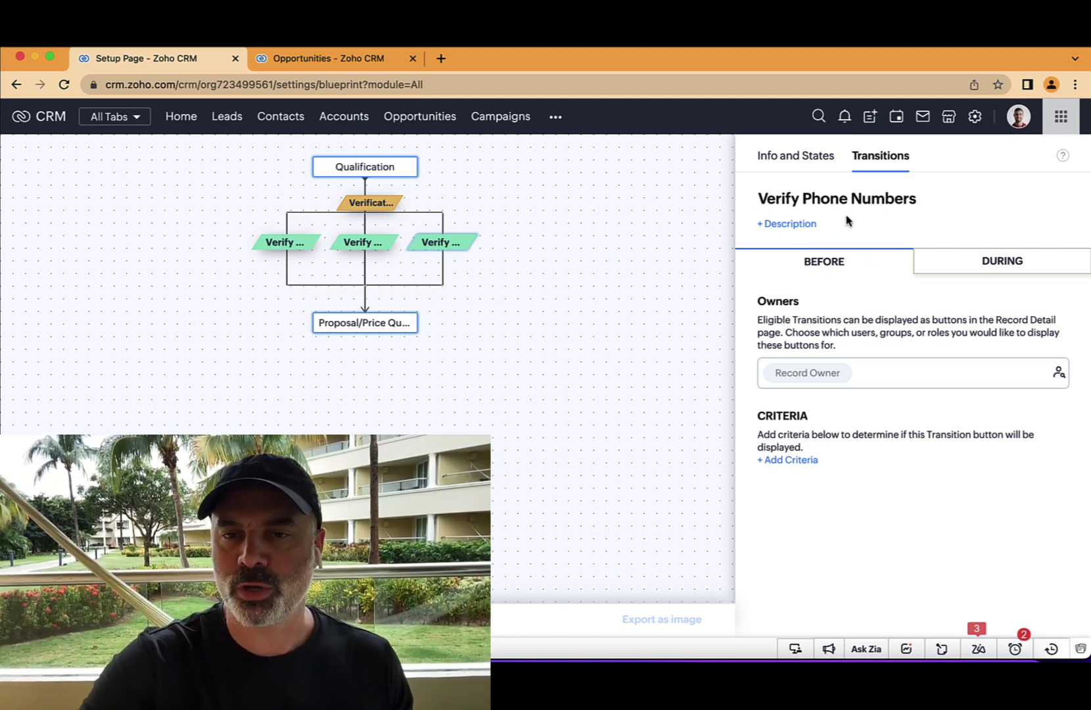
{"action": "left_click", "coordinate": [929, 261]}
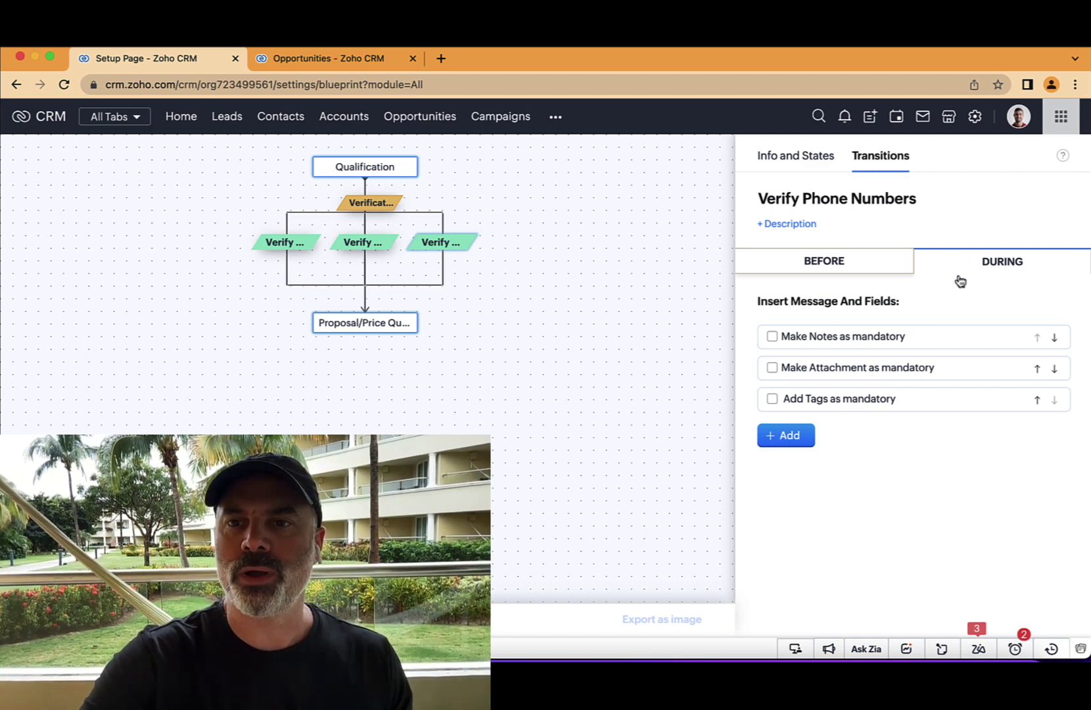
{"action": "left_click", "coordinate": [793, 436]}
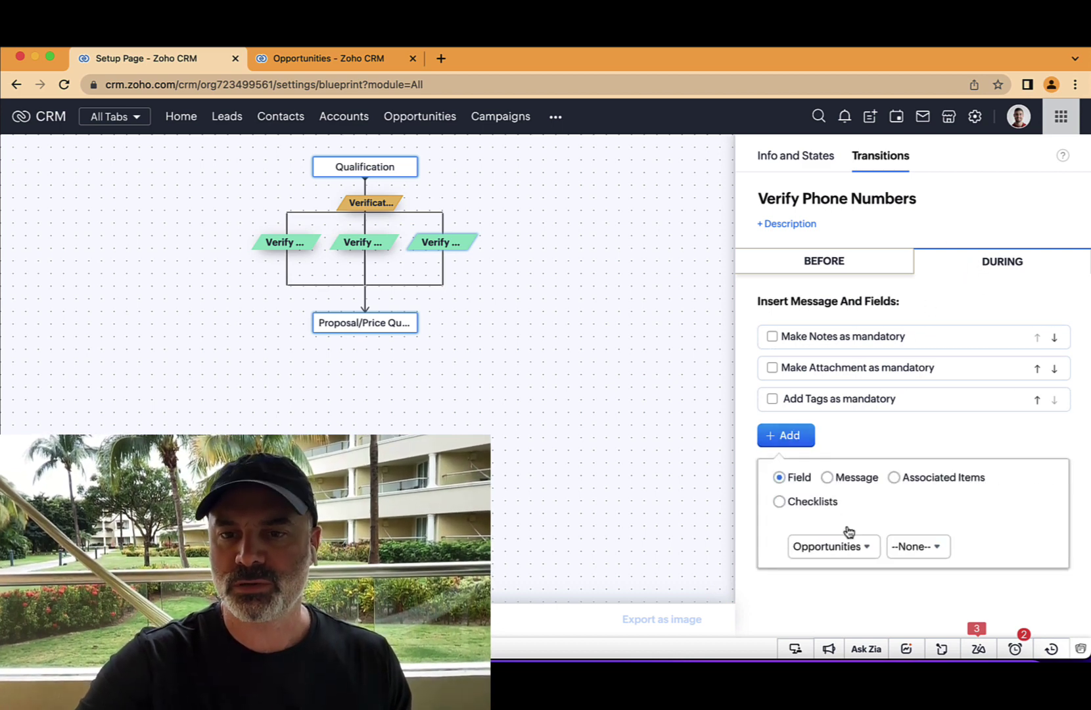
{"action": "left_click", "coordinate": [843, 549]}
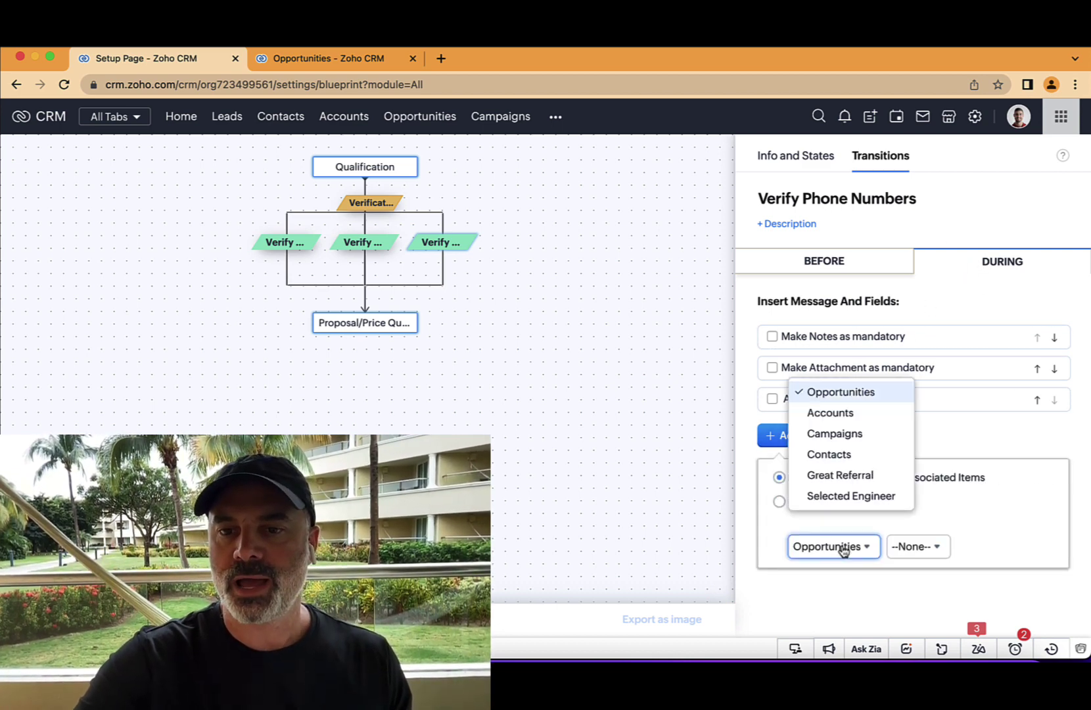
{"action": "left_click", "coordinate": [848, 454]}
{"action": "left_click", "coordinate": [886, 545]}
{"action": "type", "text": "ph"}
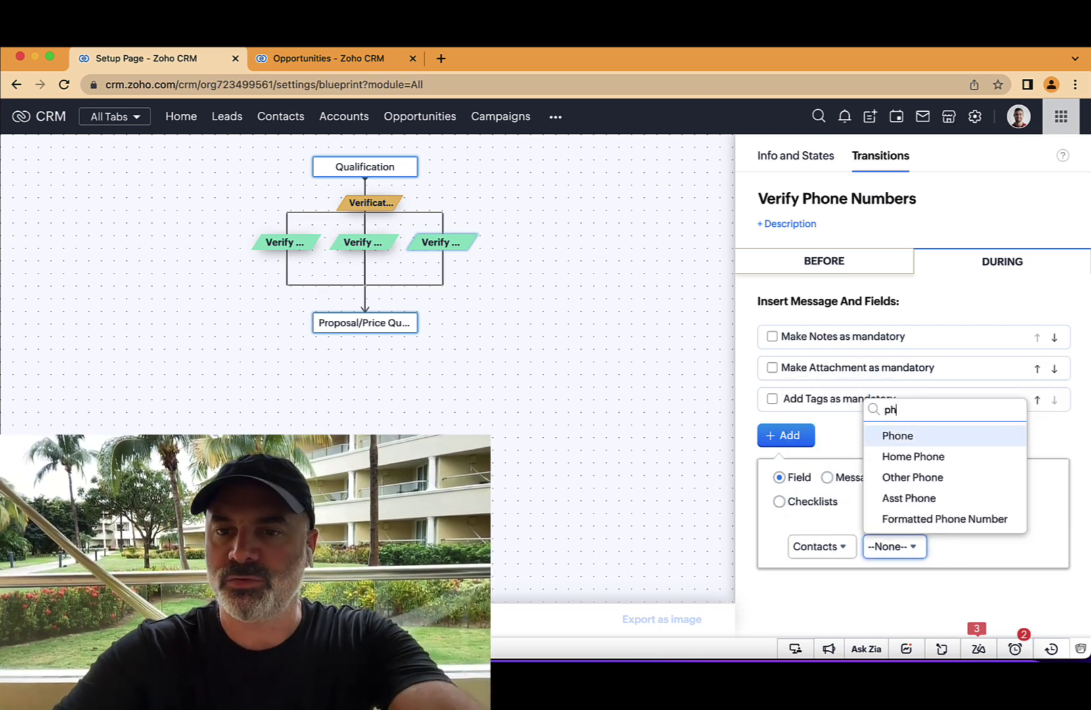
{"action": "left_click", "coordinate": [917, 436]}
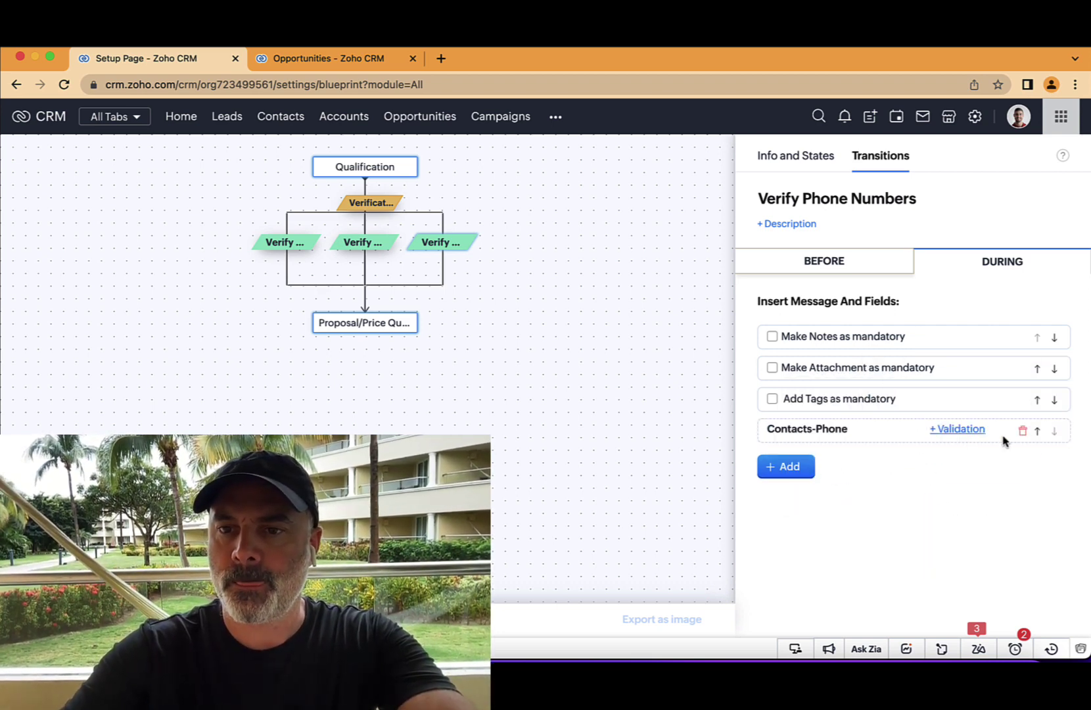
Step: Add the Contacts Mobile field to Verify Phone Numbers
{"action": "left_click", "coordinate": [789, 468]}
{"action": "left_click", "coordinate": [907, 577]}
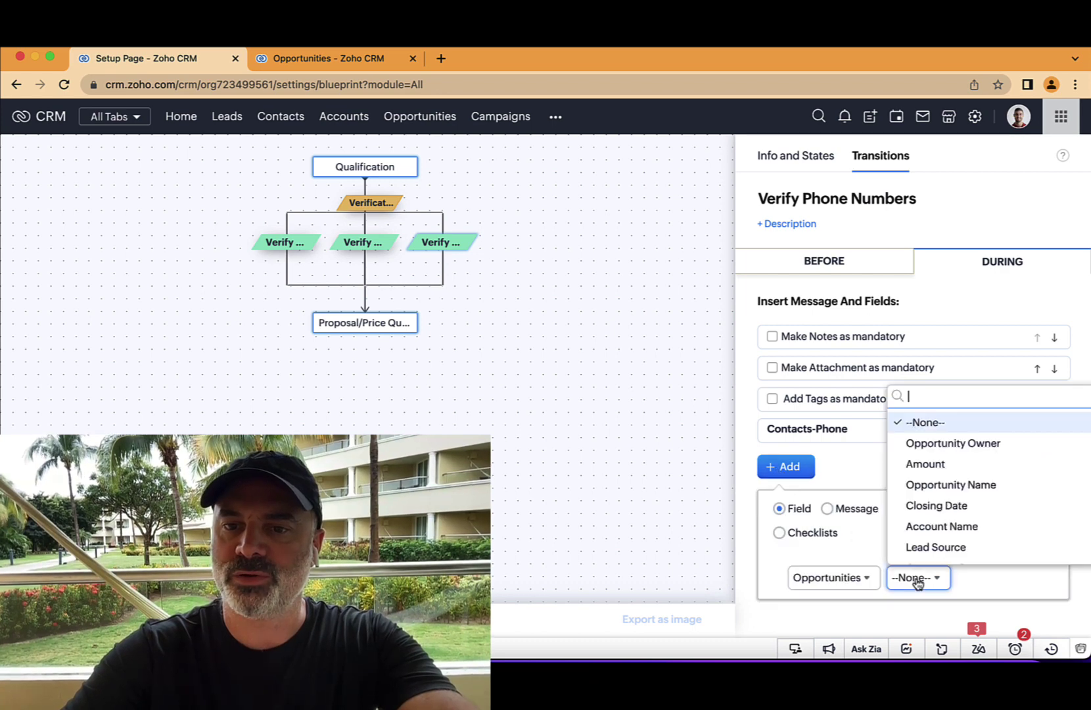
{"action": "left_click", "coordinate": [853, 583]}
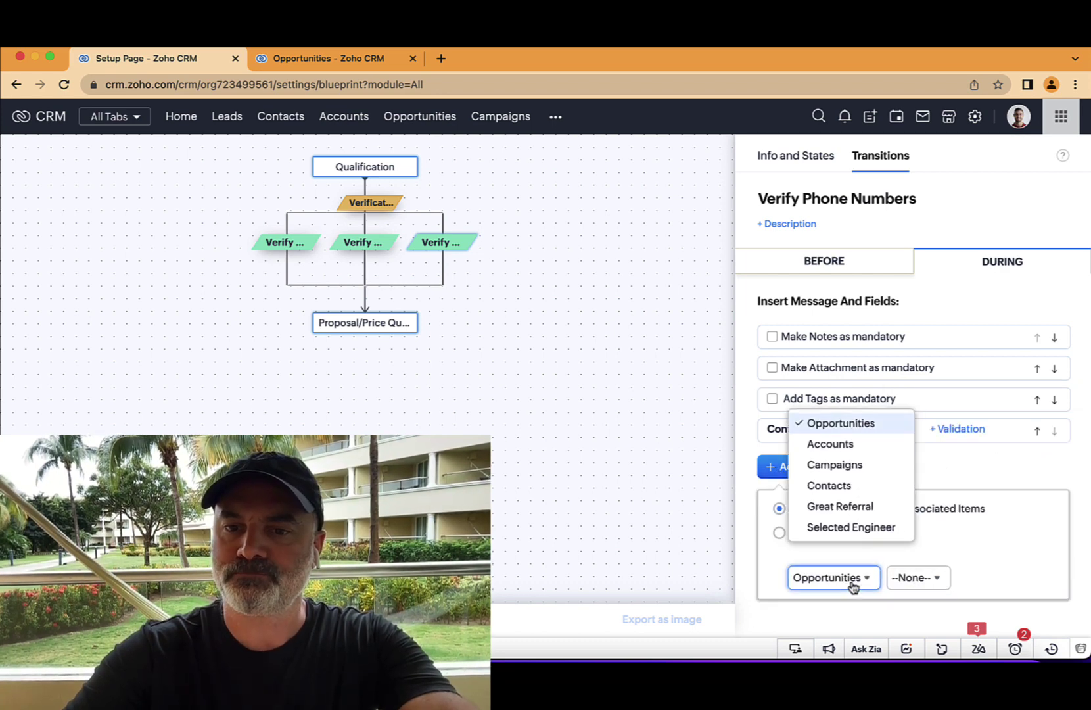
{"action": "left_click", "coordinate": [846, 486]}
{"action": "left_click", "coordinate": [917, 578]}
{"action": "type", "text": "mo"}
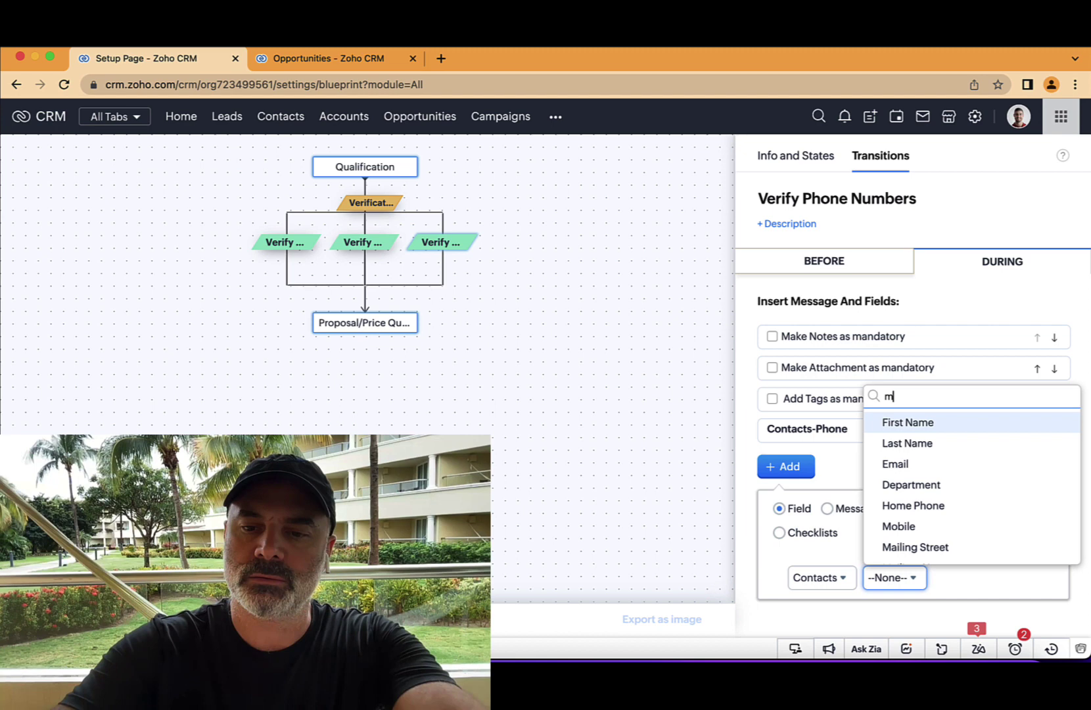
{"action": "left_click", "coordinate": [944, 491]}
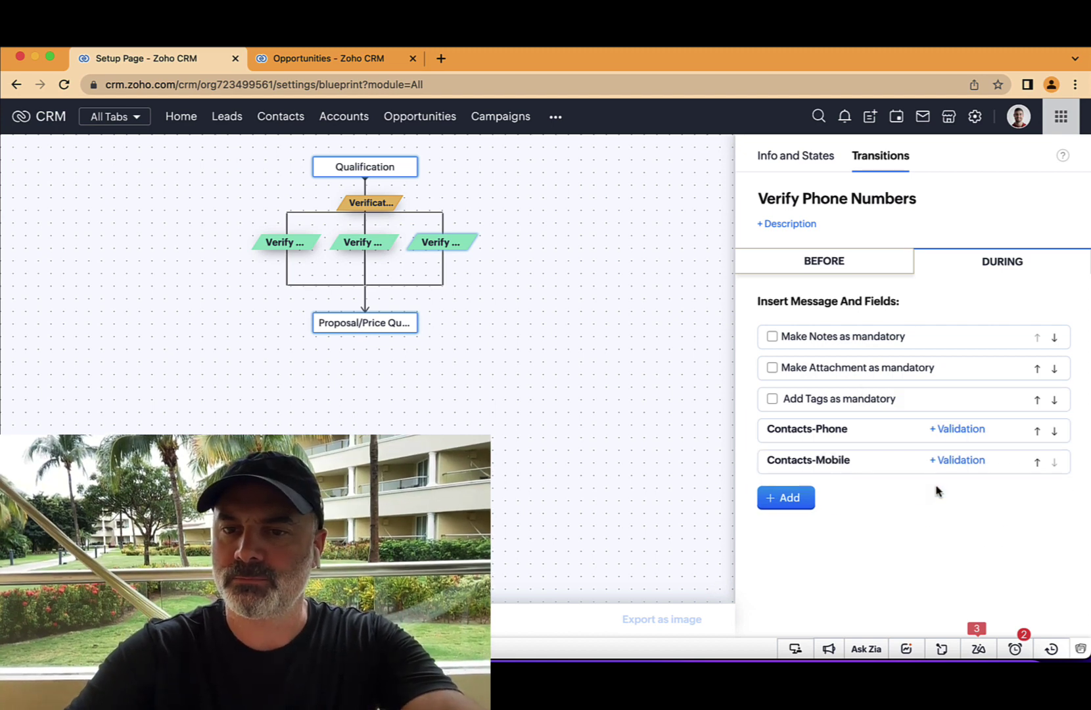
Step: Add the Contacts Home Phone field, then open the Verify Driving License transition
{"action": "left_click", "coordinate": [787, 497]}
{"action": "left_click", "coordinate": [844, 587]}
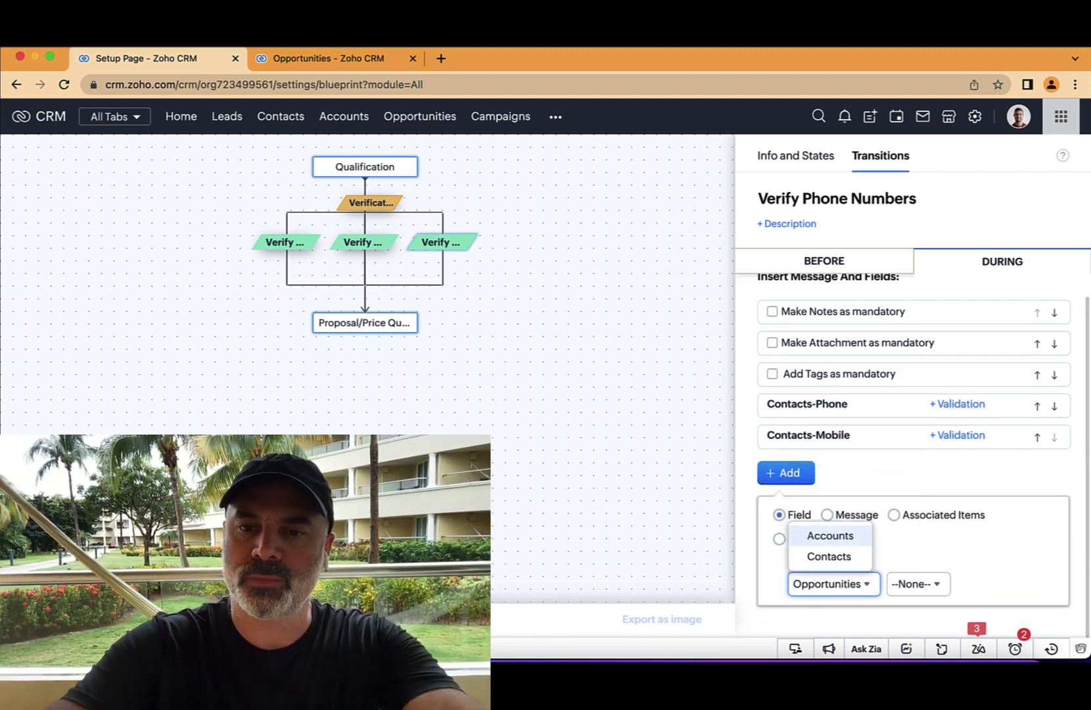
{"action": "left_click", "coordinate": [843, 557]}
{"action": "left_click", "coordinate": [911, 584]}
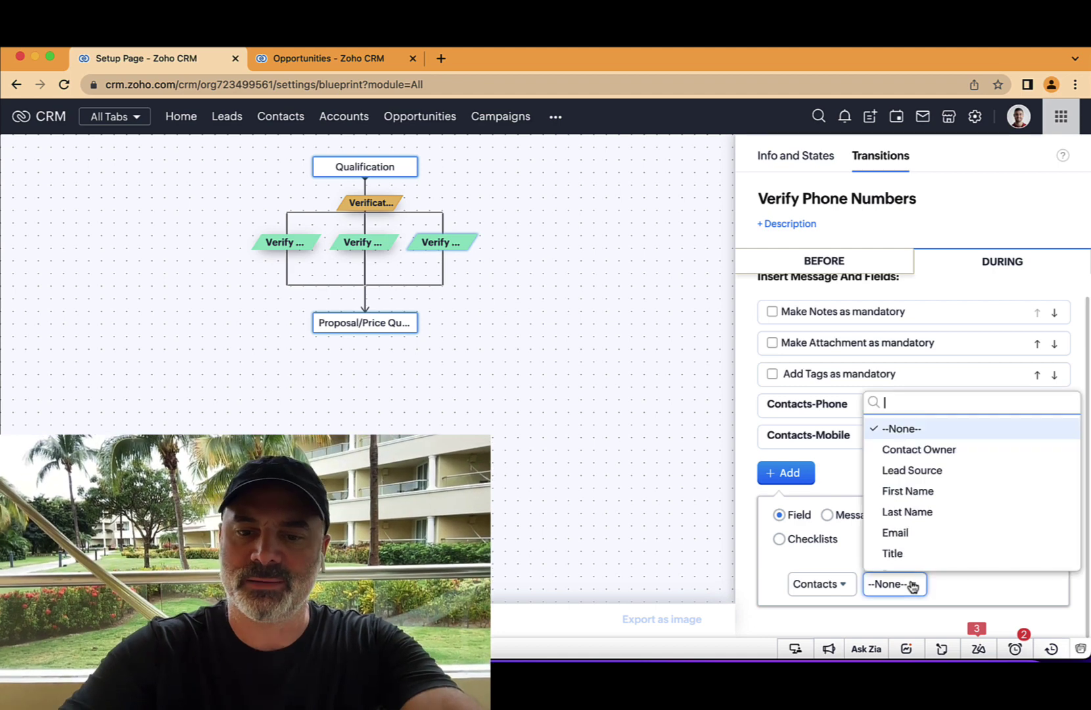
{"action": "type", "text": "ho"}
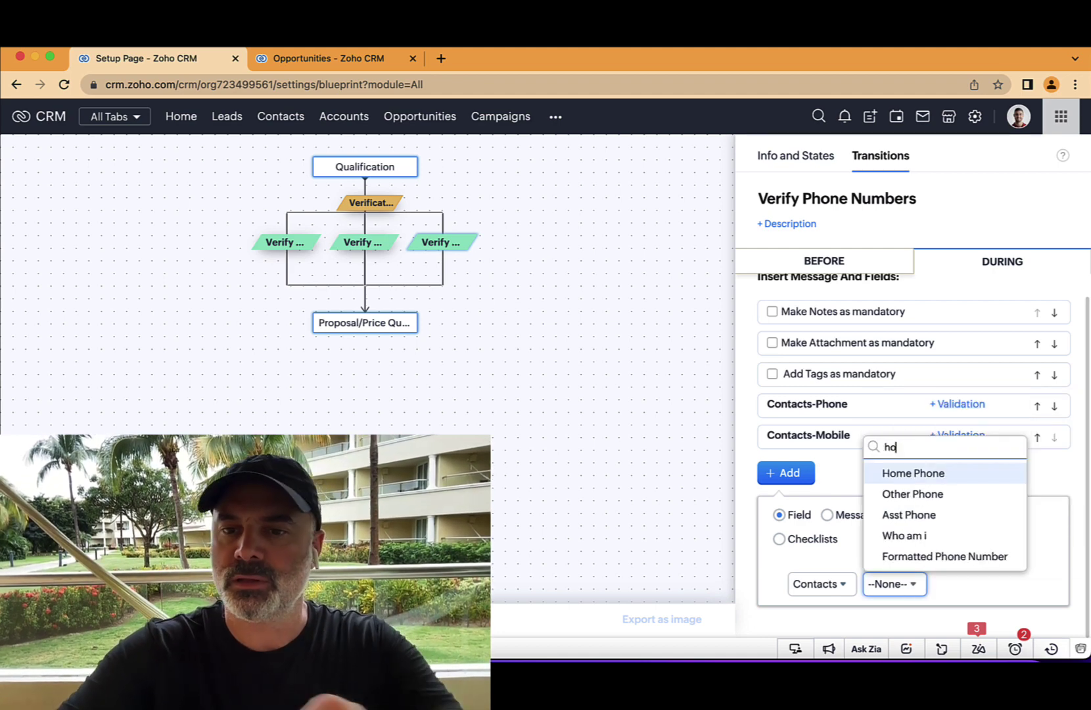
{"action": "left_click", "coordinate": [927, 478]}
{"action": "left_click", "coordinate": [677, 489]}
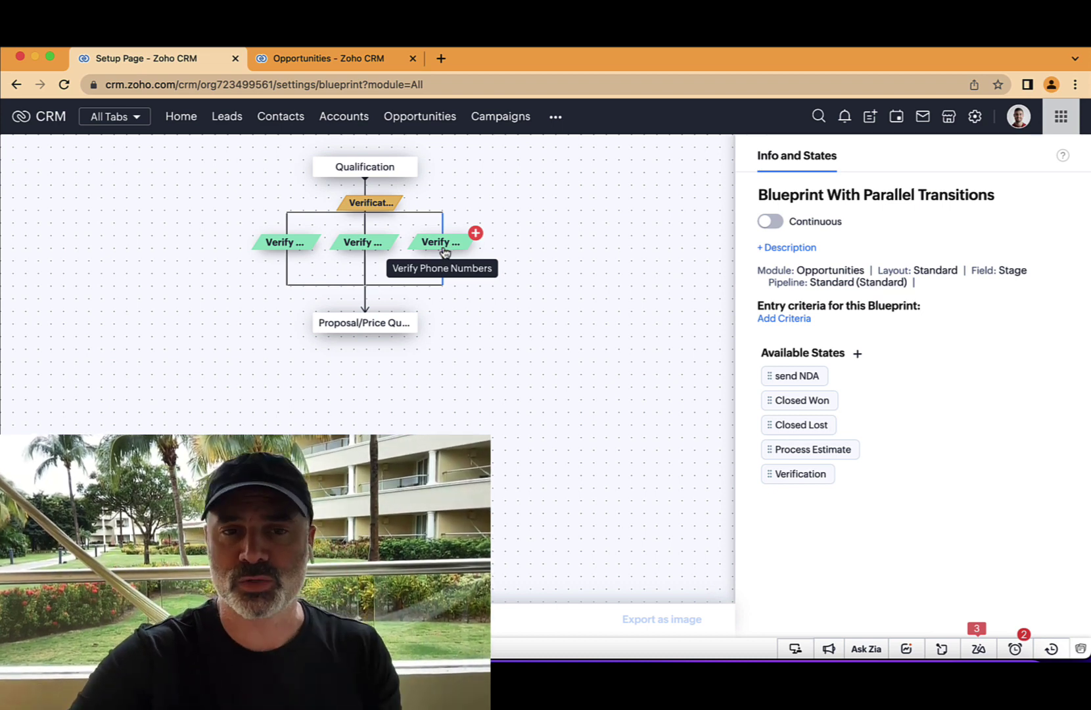
{"action": "left_click", "coordinate": [362, 243]}
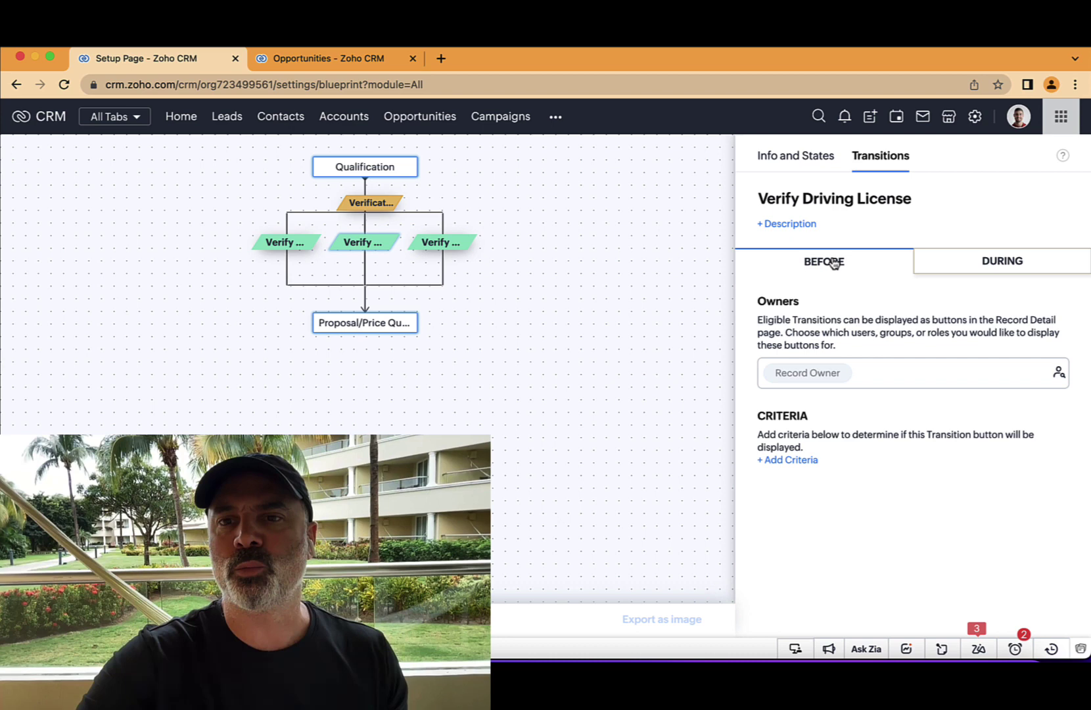
Step: Make an attachment mandatory during the Verify Driving License transition
{"action": "left_click", "coordinate": [990, 265]}
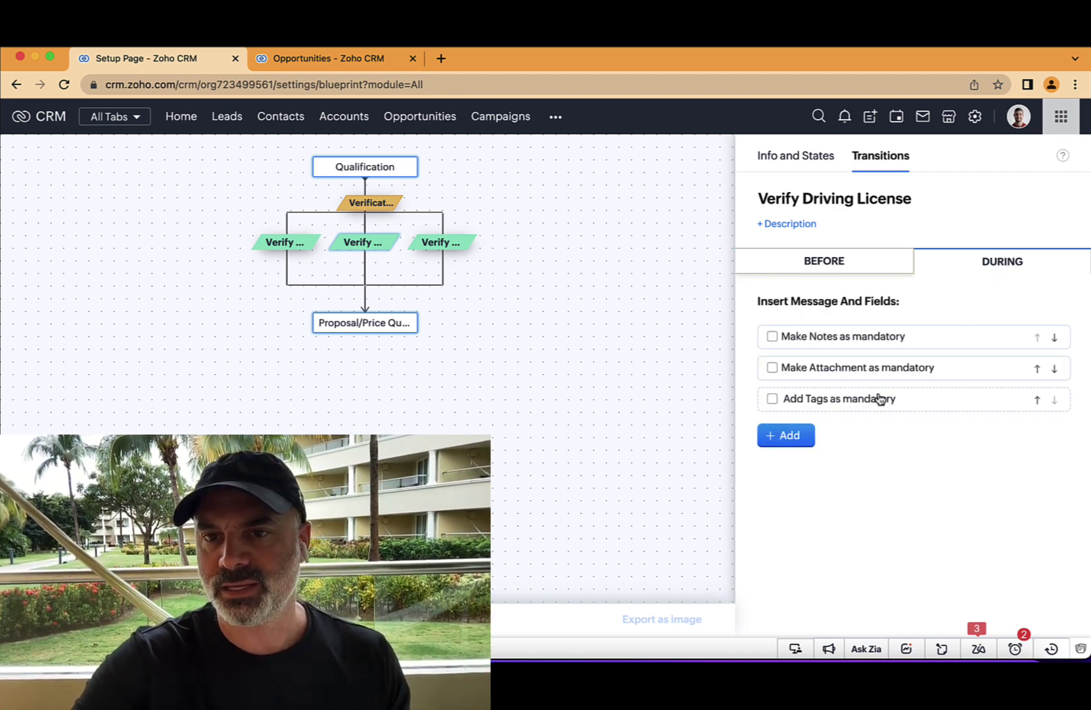
{"action": "left_click", "coordinate": [861, 368]}
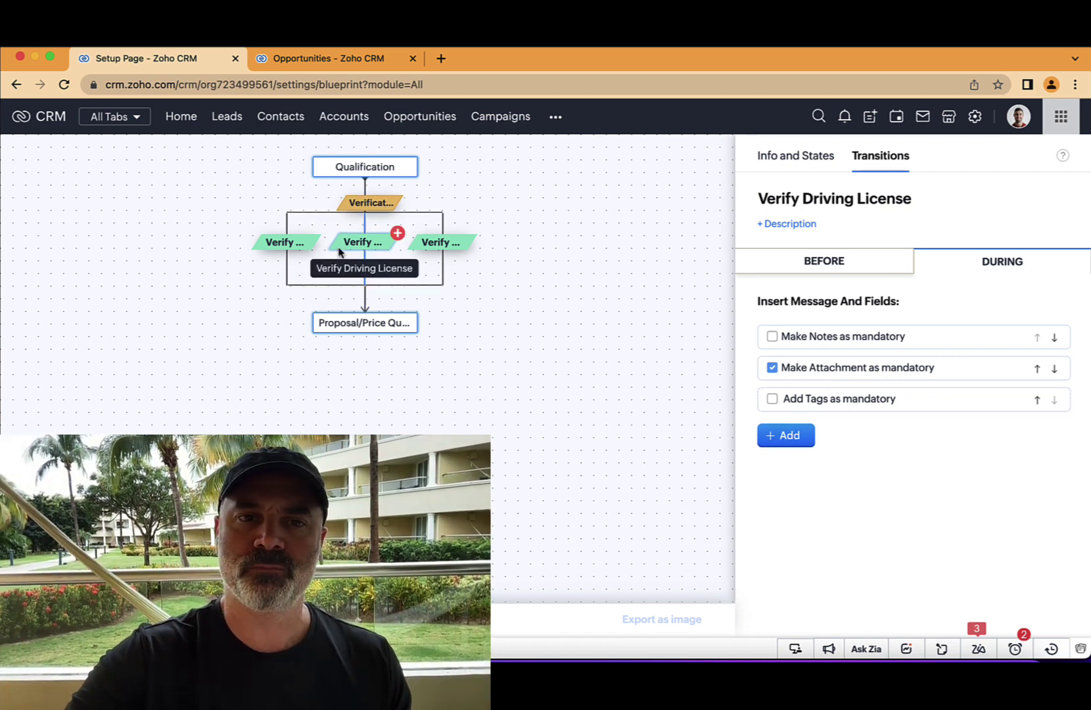
Step: Make Verify Address ask for the Accounts Billing Street field during the transition
{"action": "left_click", "coordinate": [294, 248]}
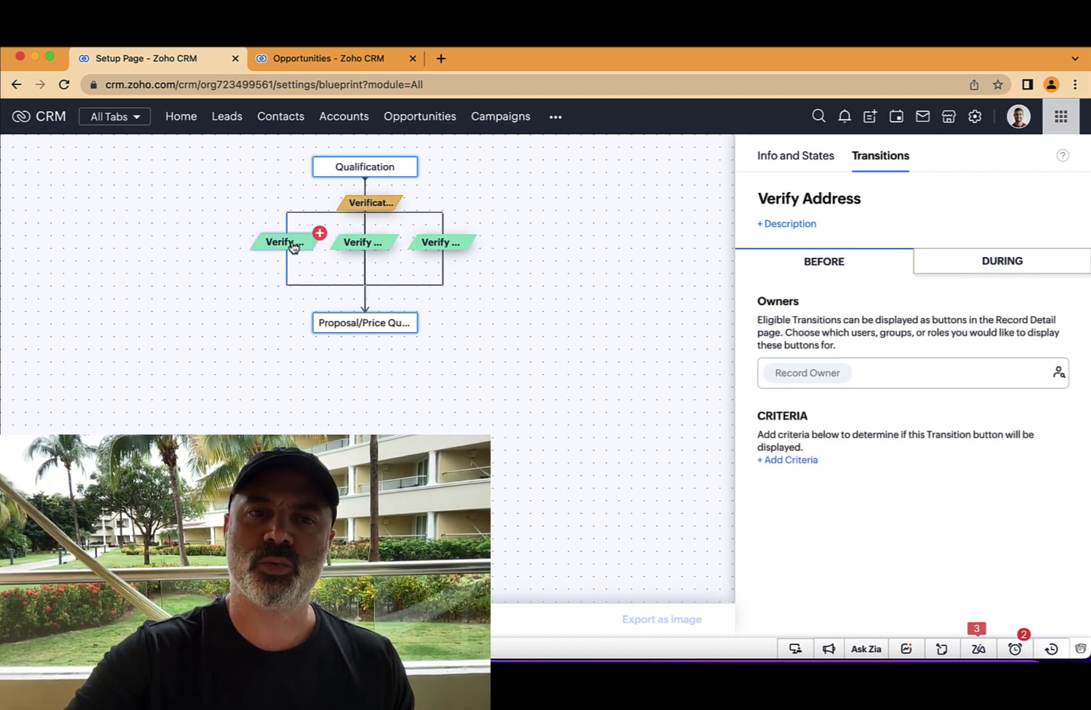
{"action": "left_click", "coordinate": [988, 258]}
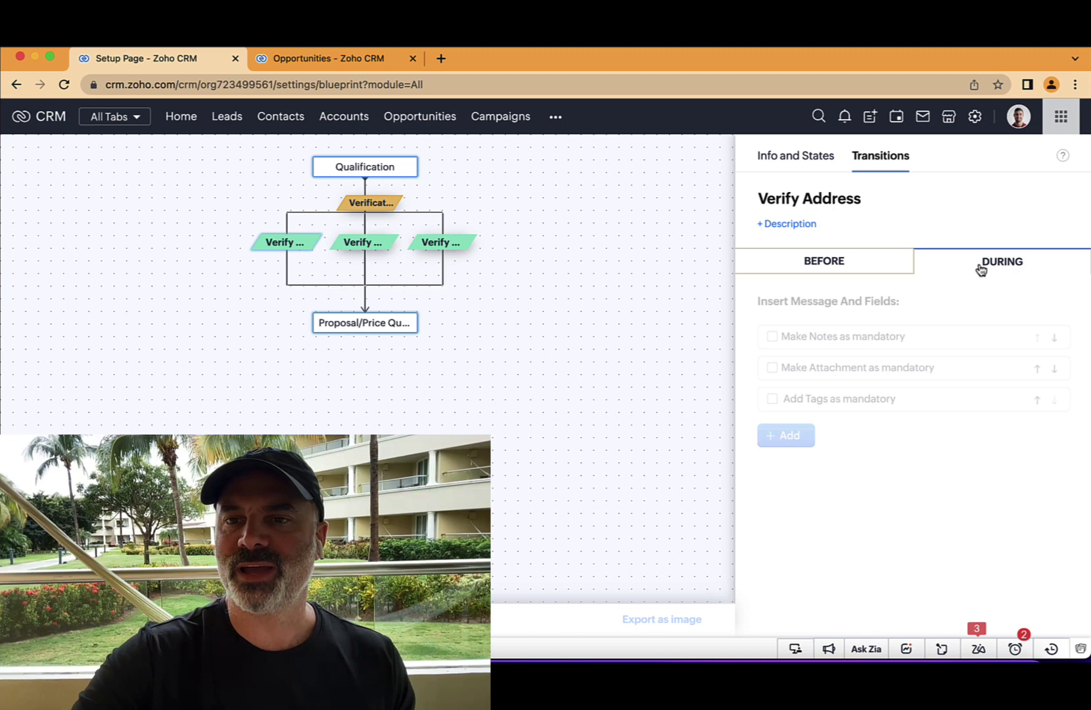
{"action": "left_click", "coordinate": [797, 437]}
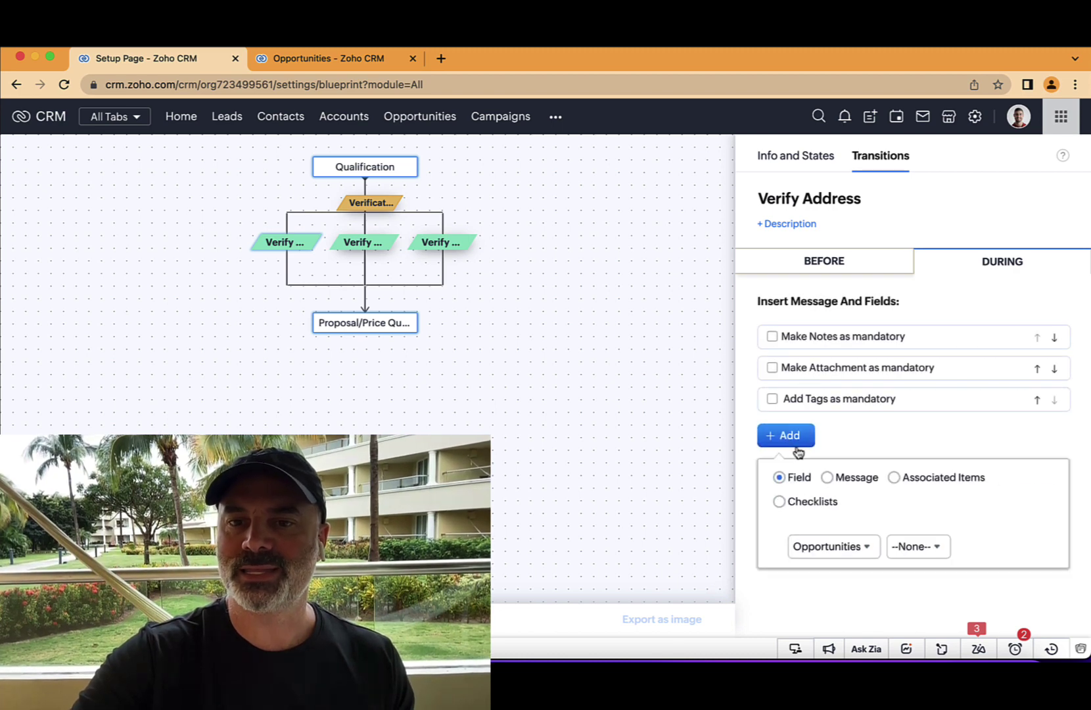
{"action": "left_click", "coordinate": [833, 546]}
{"action": "left_click", "coordinate": [851, 420]}
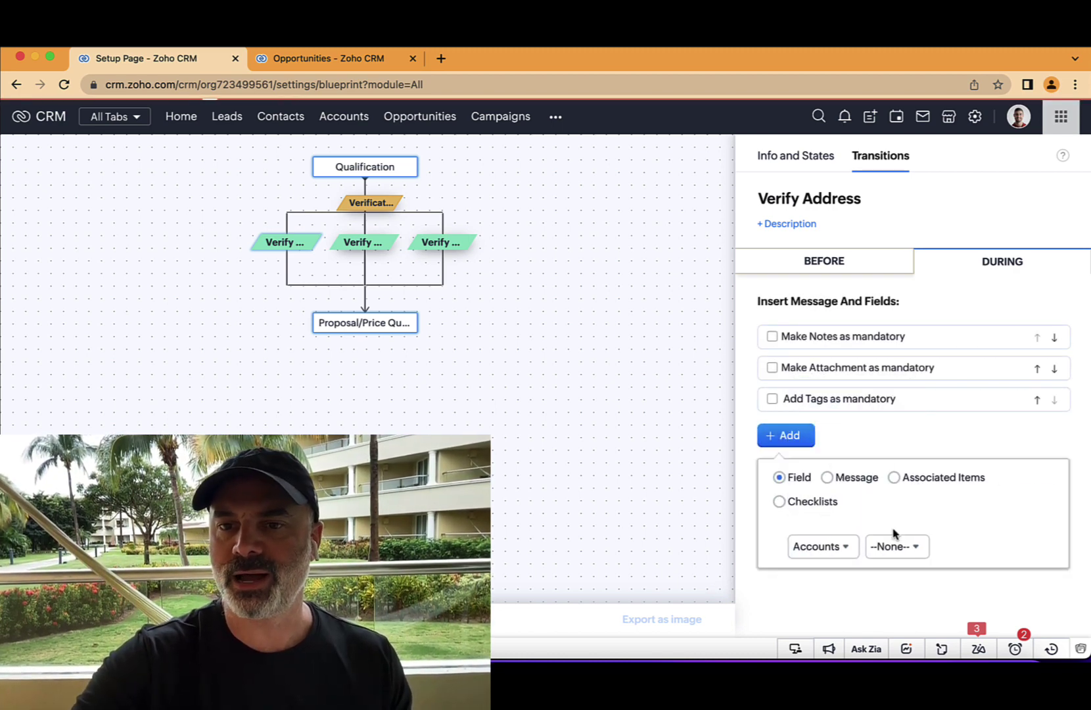
{"action": "left_click", "coordinate": [899, 546]}
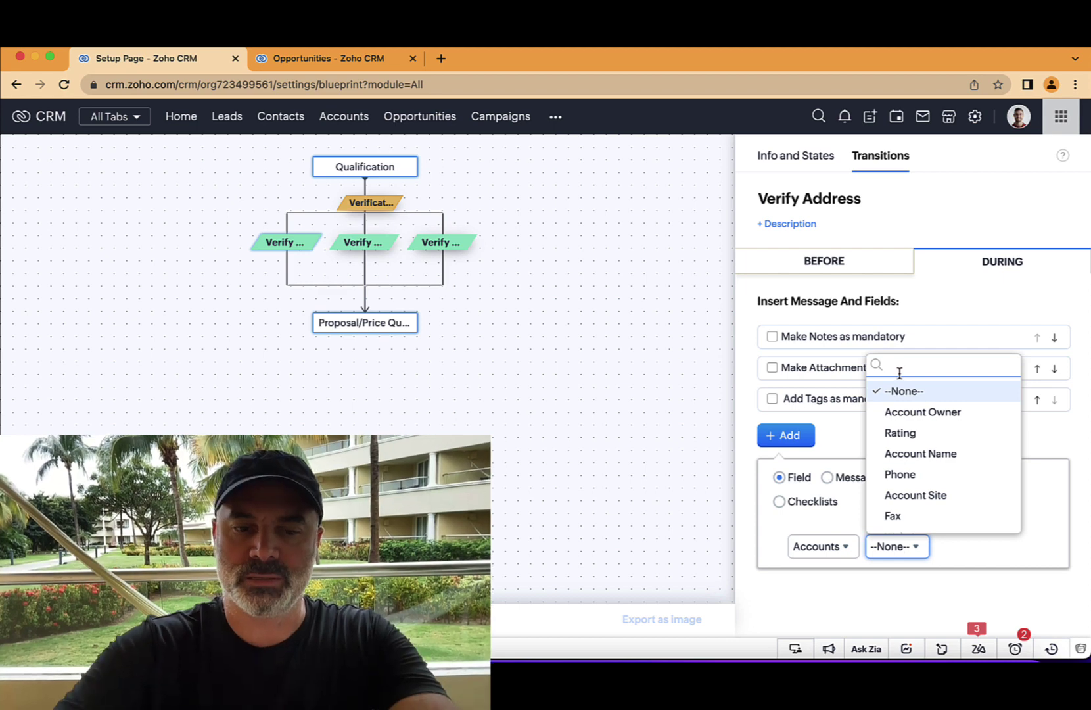
{"action": "type", "text": "stree"}
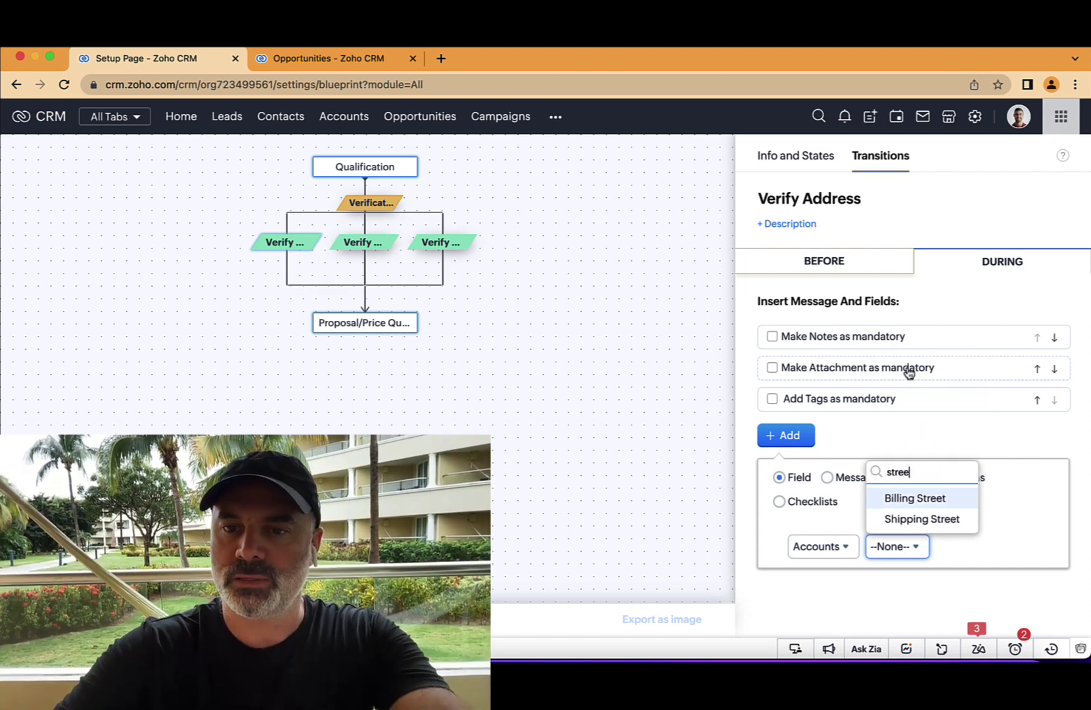
{"action": "left_click", "coordinate": [917, 499]}
Step: Add the Accounts Billing City field and return to the blueprint overview
{"action": "left_click", "coordinate": [791, 471]}
{"action": "left_click", "coordinate": [818, 574]}
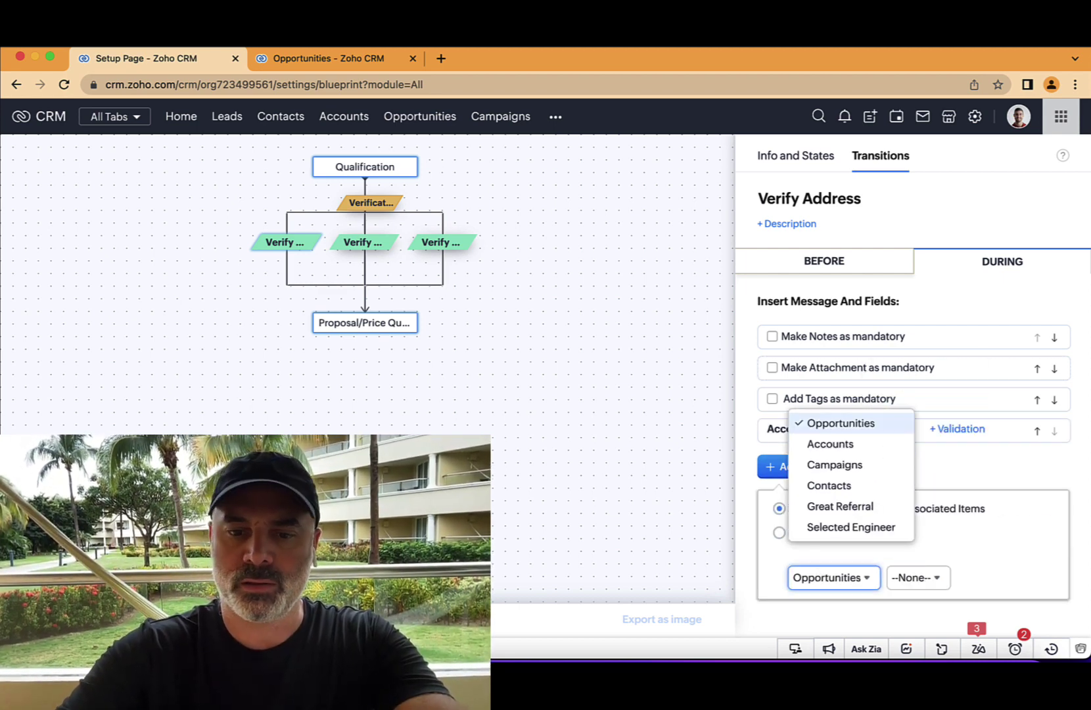
{"action": "left_click", "coordinate": [846, 538]}
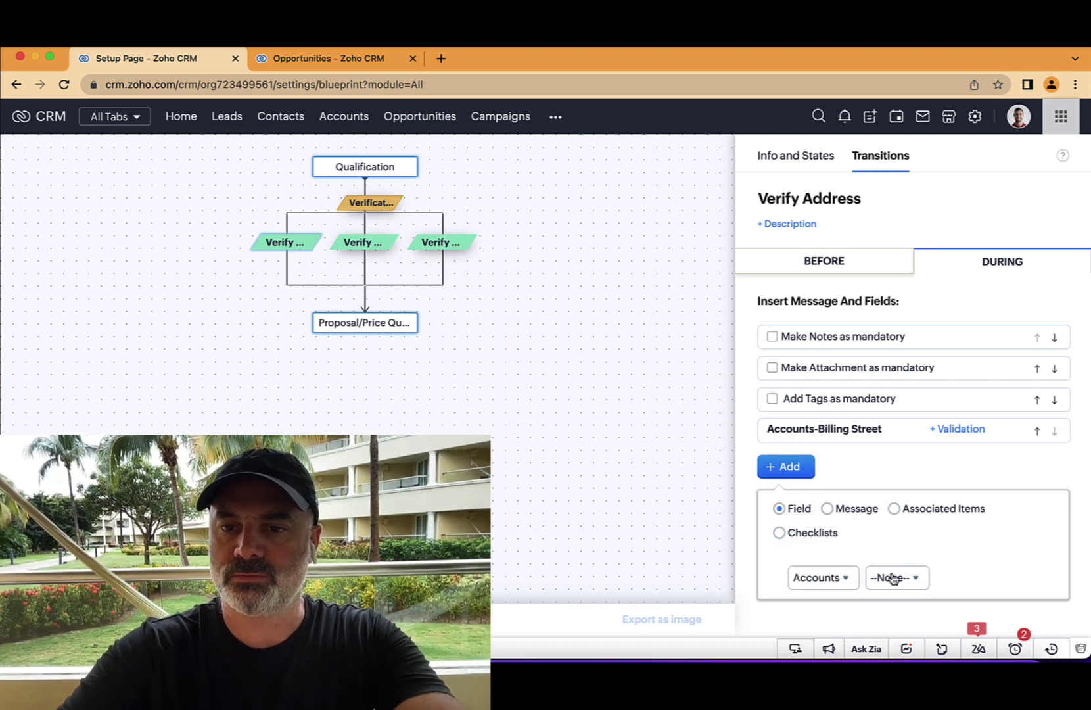
{"action": "left_click", "coordinate": [893, 580]}
{"action": "type", "text": "ci"}
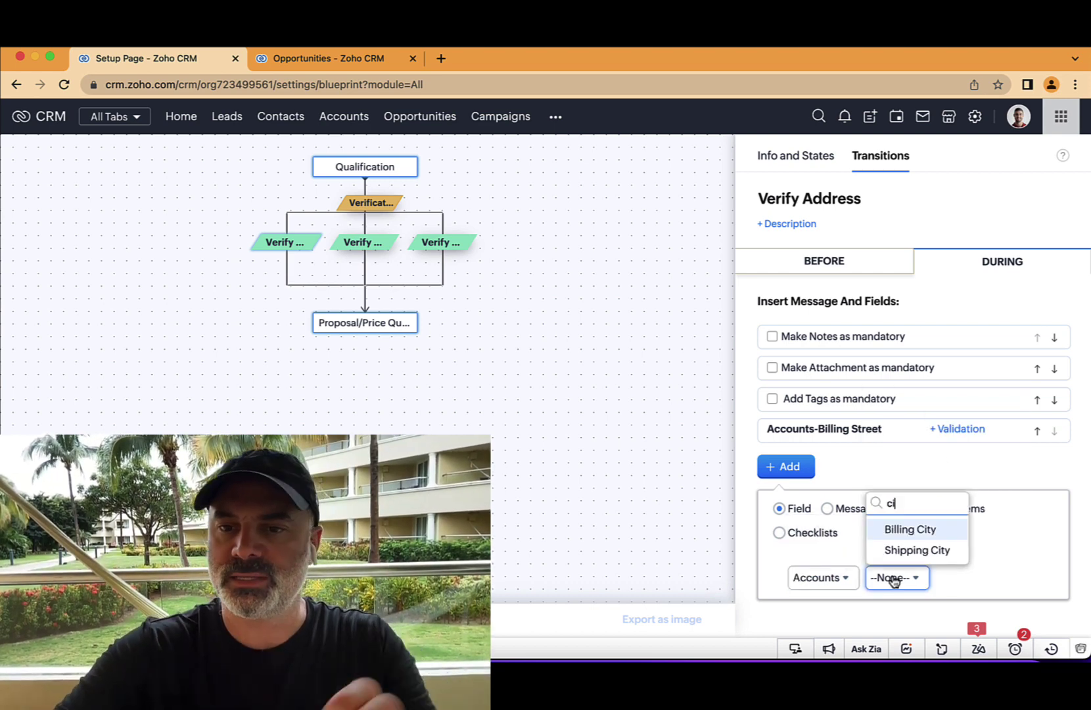
{"action": "left_click", "coordinate": [941, 531]}
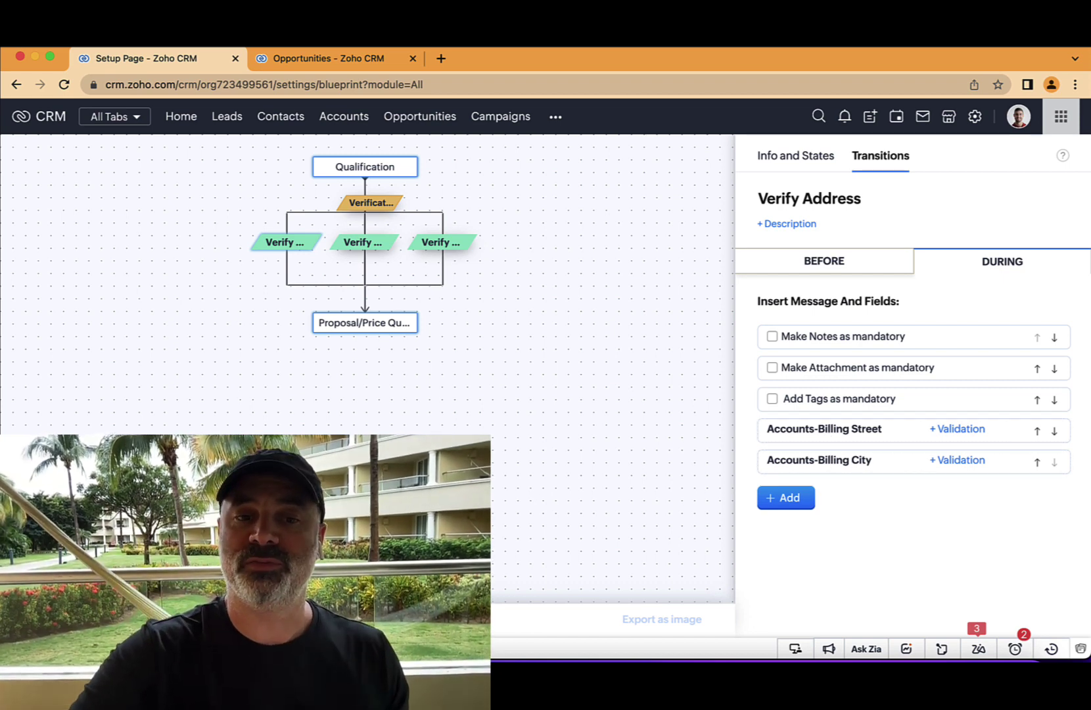
{"action": "left_click", "coordinate": [401, 394]}
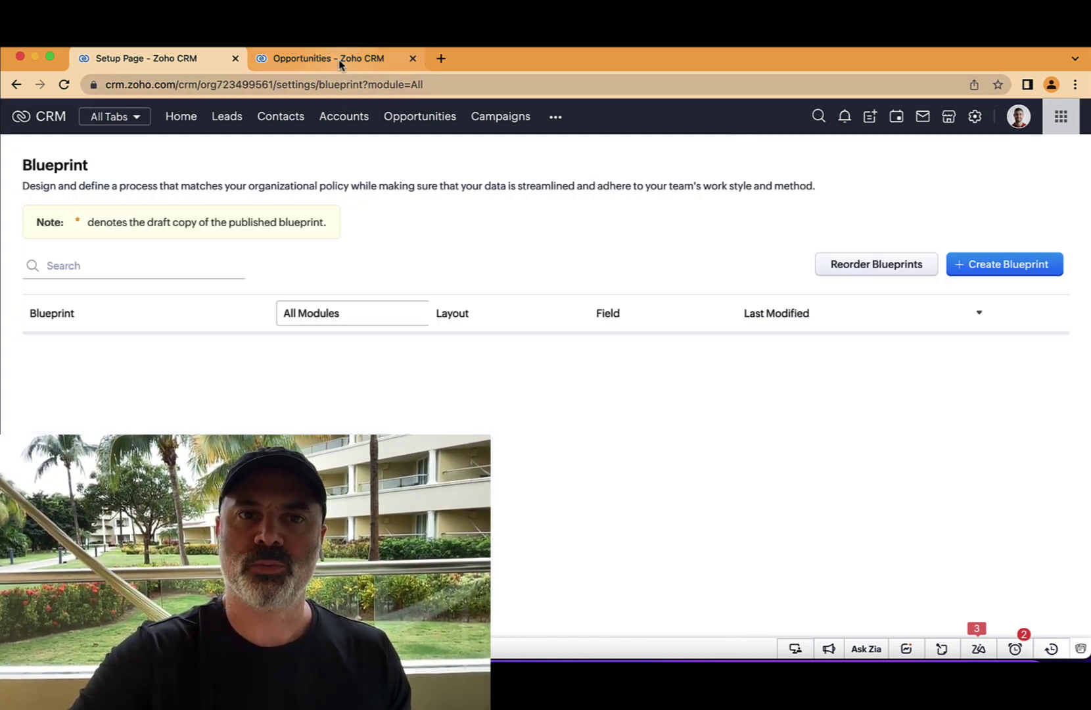
Step: Create an opportunity named 'Play with our parallel BP' and save it
{"action": "left_click", "coordinate": [332, 58]}
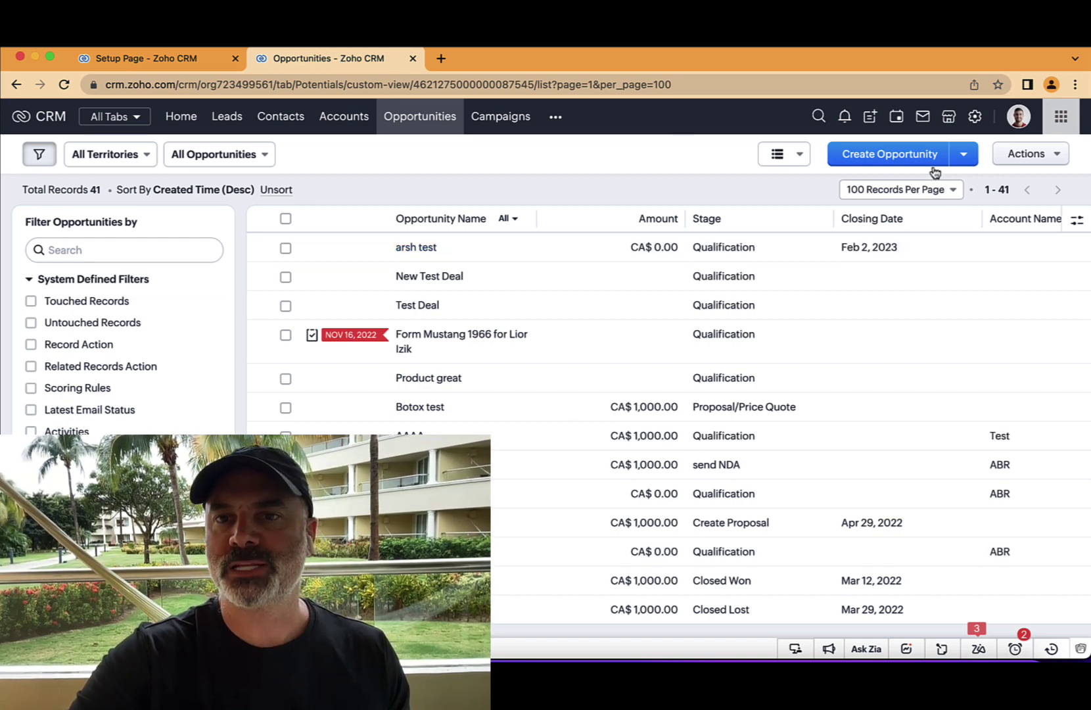
{"action": "left_click", "coordinate": [913, 162]}
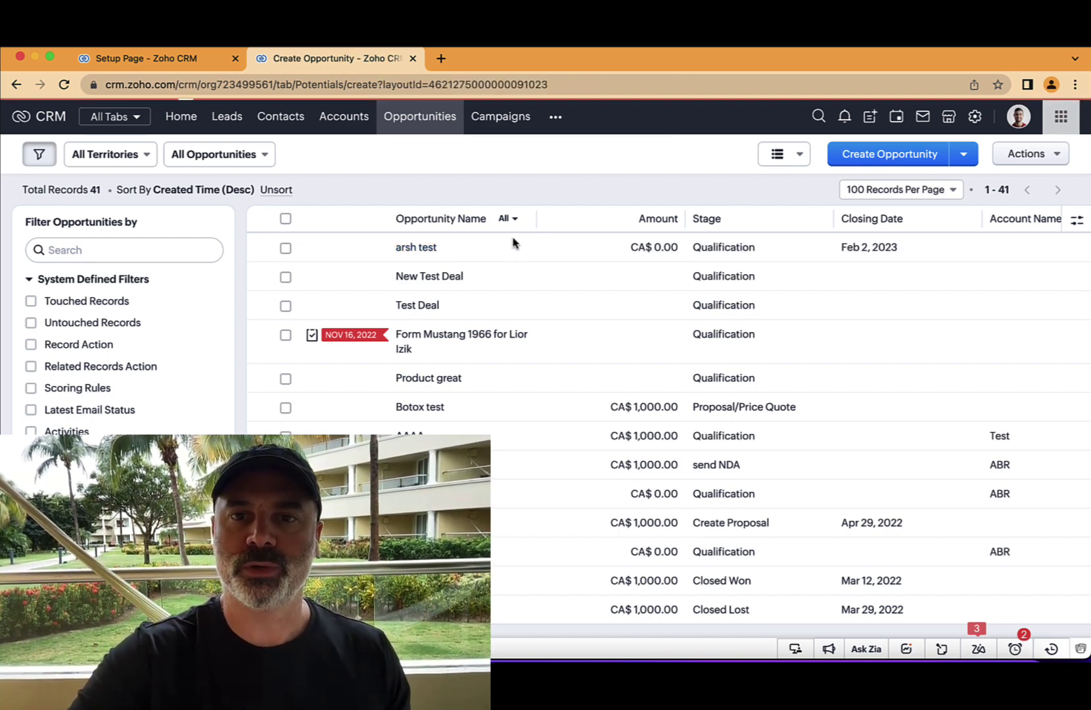
{"action": "left_click", "coordinate": [196, 381]}
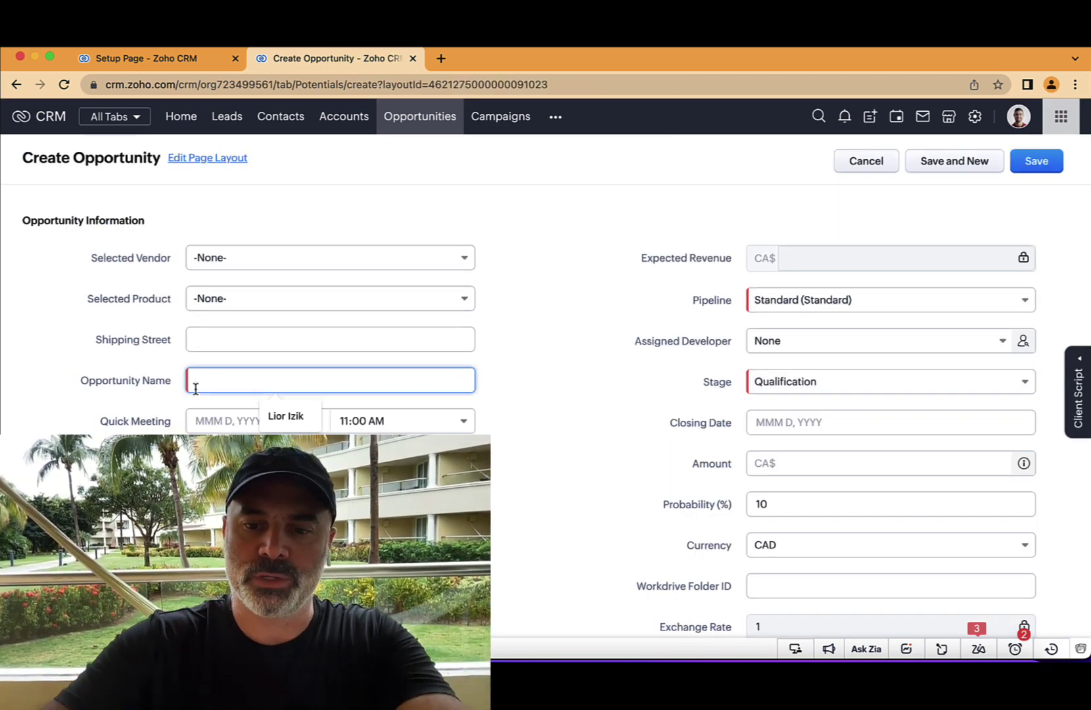
{"action": "type", "text": "Play with our parallel BP"}
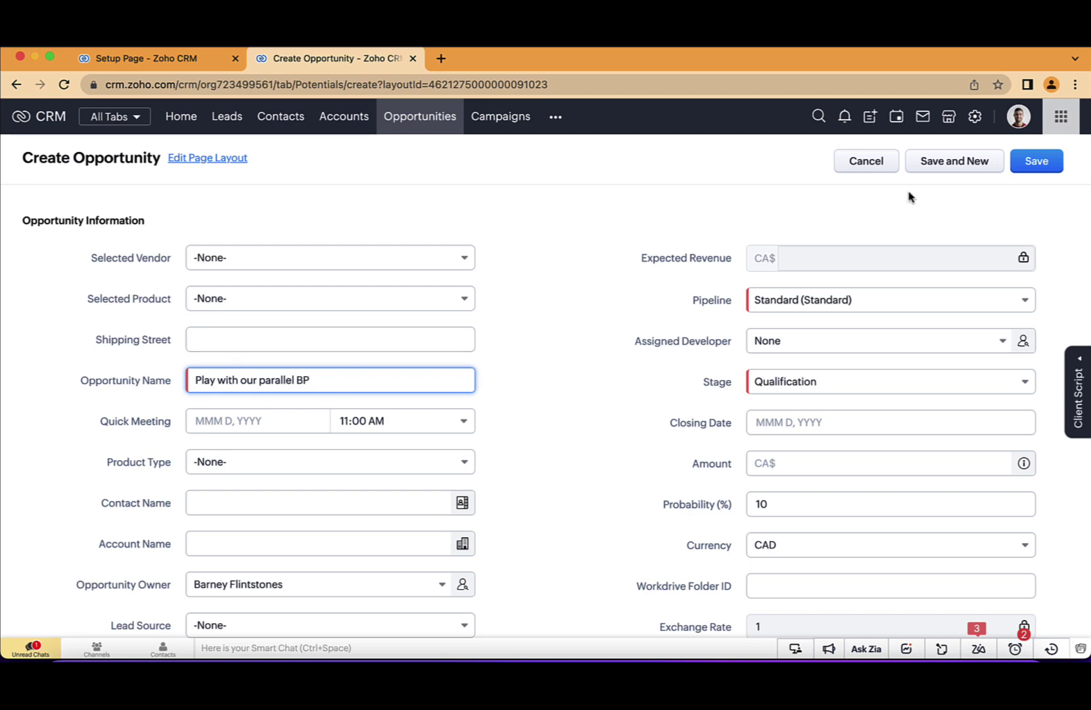
{"action": "left_click", "coordinate": [1021, 166]}
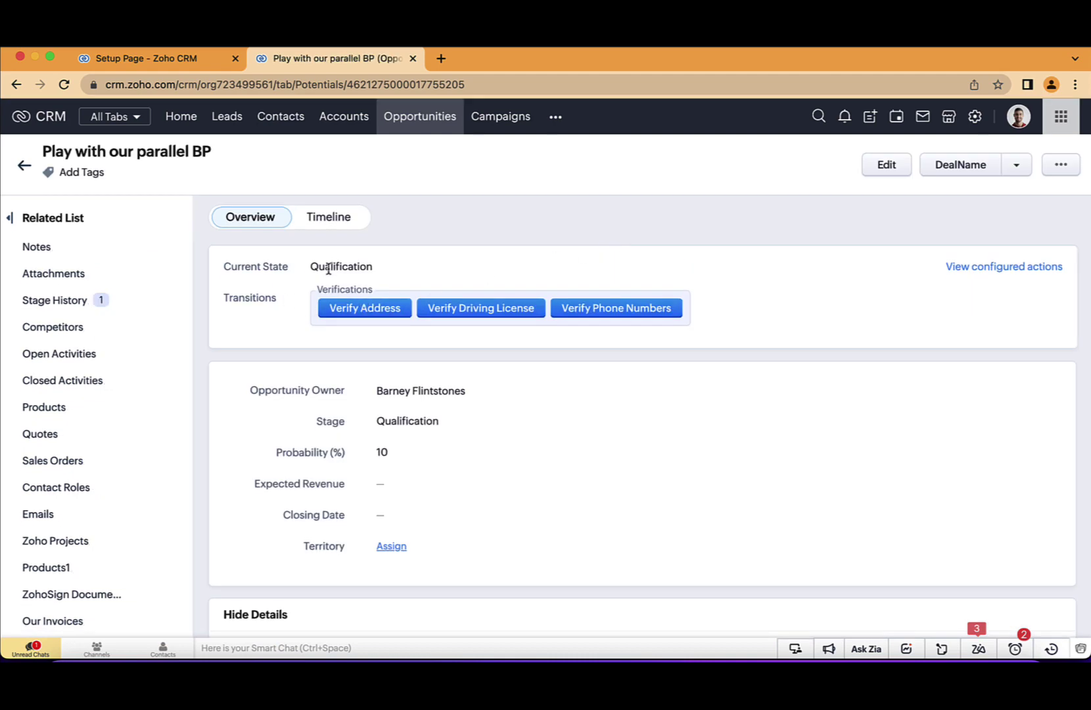
Step: Review the parallel transitions blueprint, then return to the opportunity record
{"action": "left_click", "coordinate": [151, 58]}
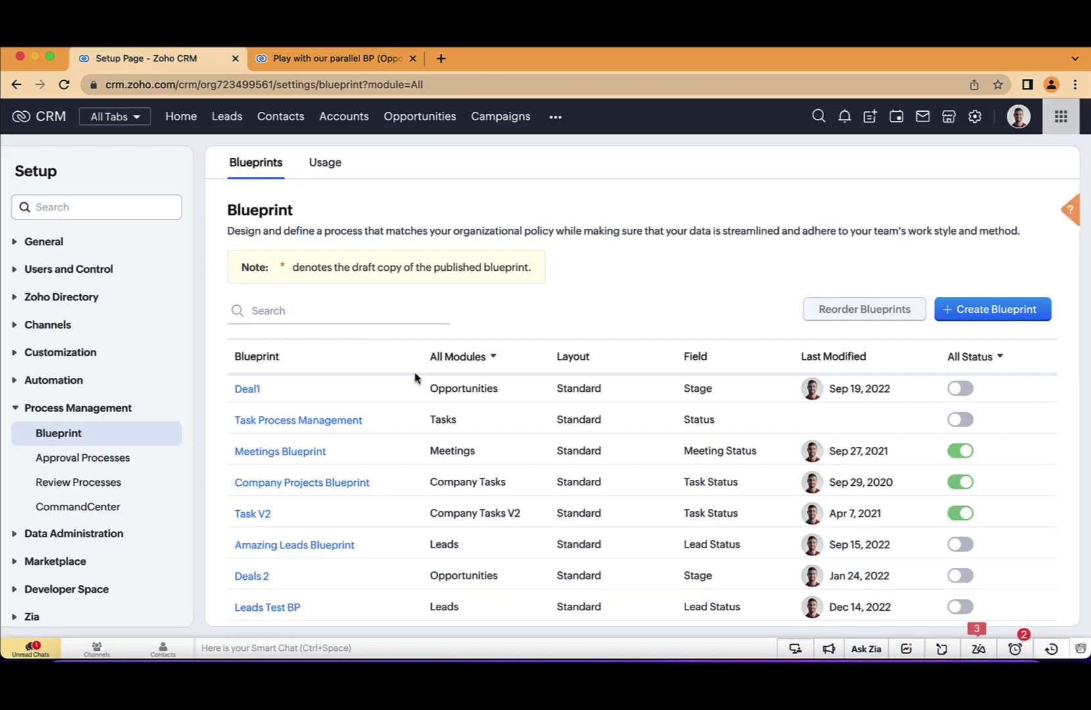
{"action": "scroll", "coordinate": [349, 480], "scroll_direction": "down", "scroll_amount": 2}
{"action": "left_click", "coordinate": [306, 588]}
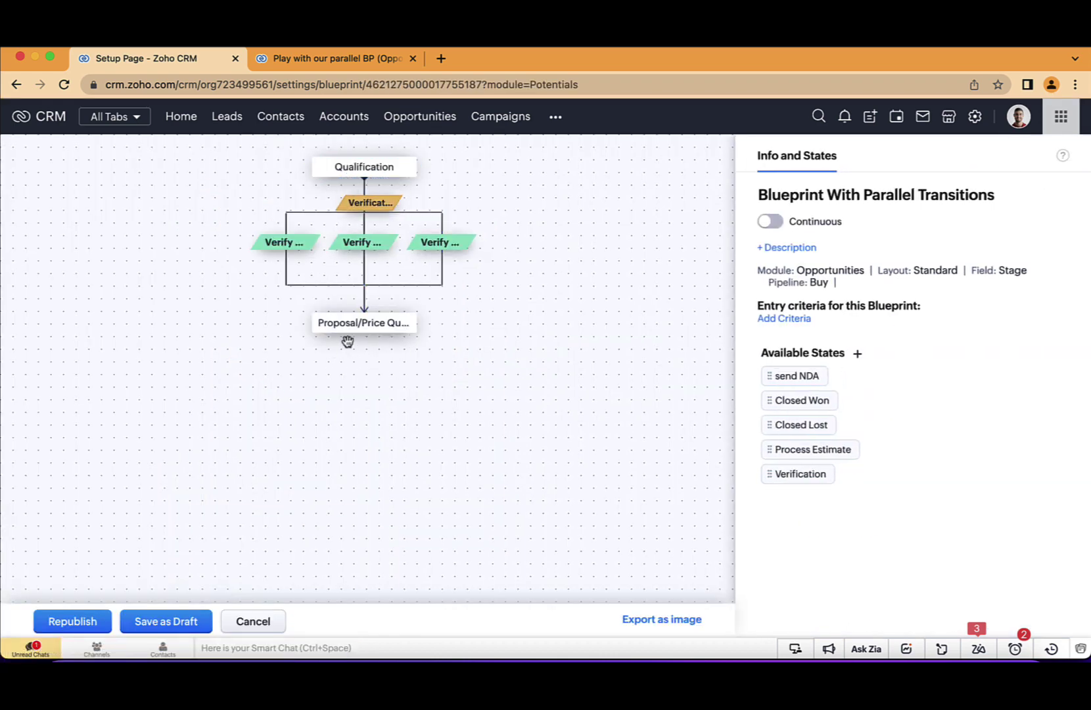
{"action": "left_click", "coordinate": [371, 58]}
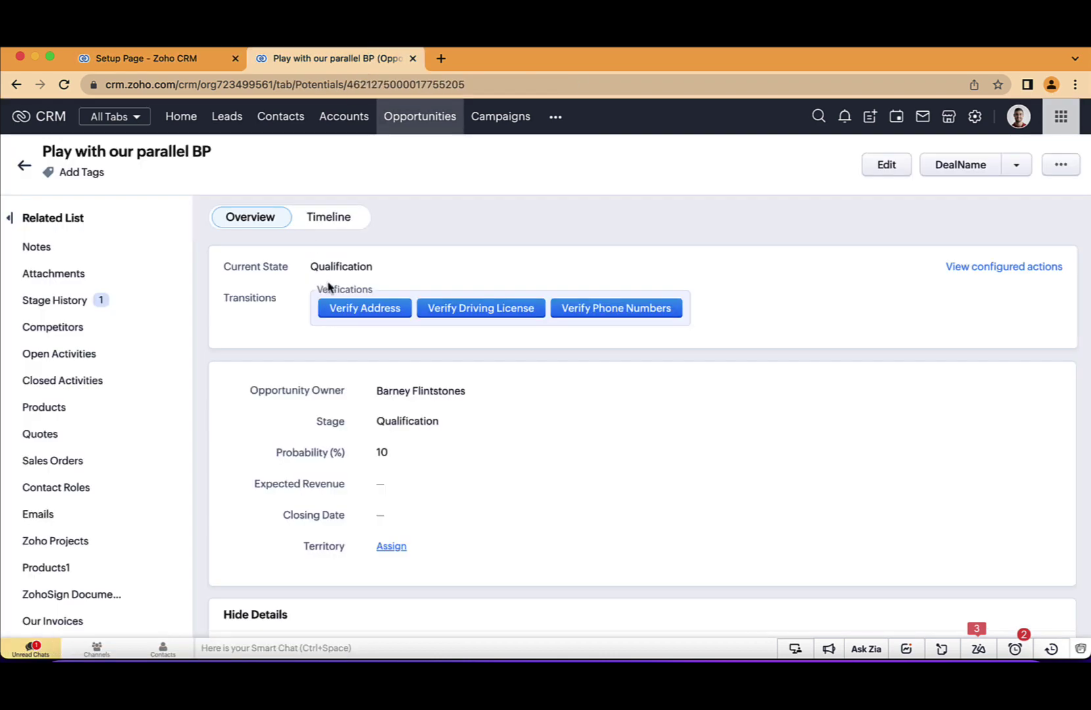
Step: Start the Verify Address step and cancel it for now
{"action": "left_click_drag", "start_coordinate": [316, 267], "coordinate": [387, 271]}
{"action": "left_click", "coordinate": [387, 271]}
{"action": "left_click", "coordinate": [373, 313]}
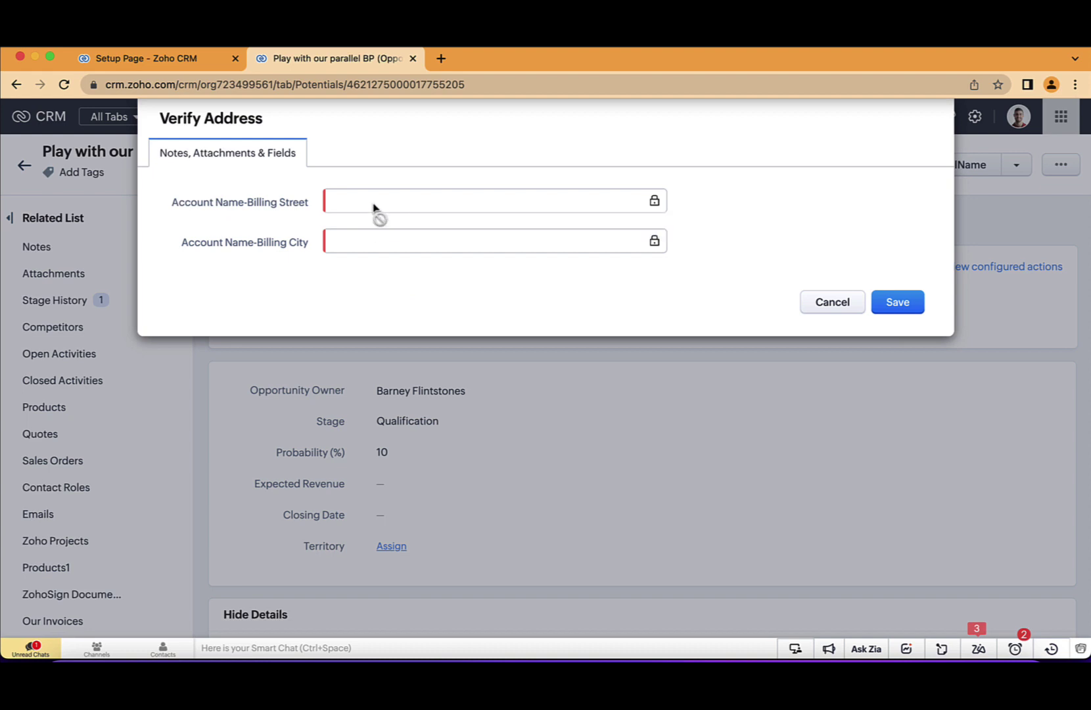
{"action": "left_click", "coordinate": [830, 302]}
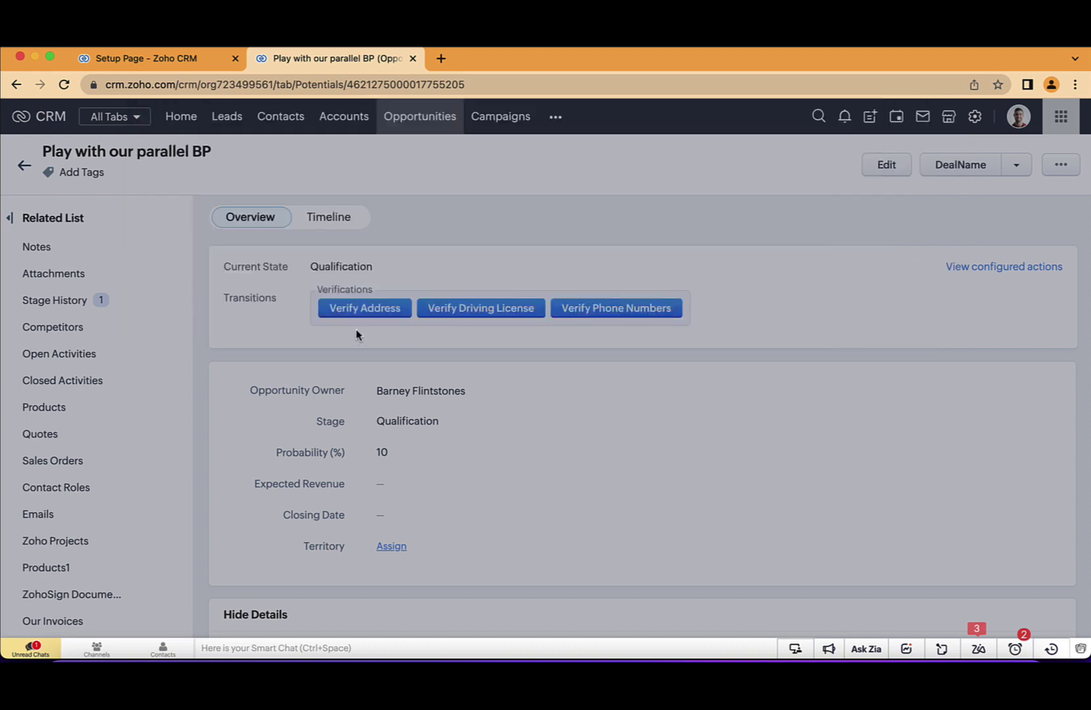
Step: Set the opportunity's Account Name to ABR 2
{"action": "scroll", "coordinate": [397, 442], "scroll_direction": "down", "scroll_amount": 5}
{"action": "scroll", "coordinate": [397, 442], "scroll_direction": "down", "scroll_amount": 5}
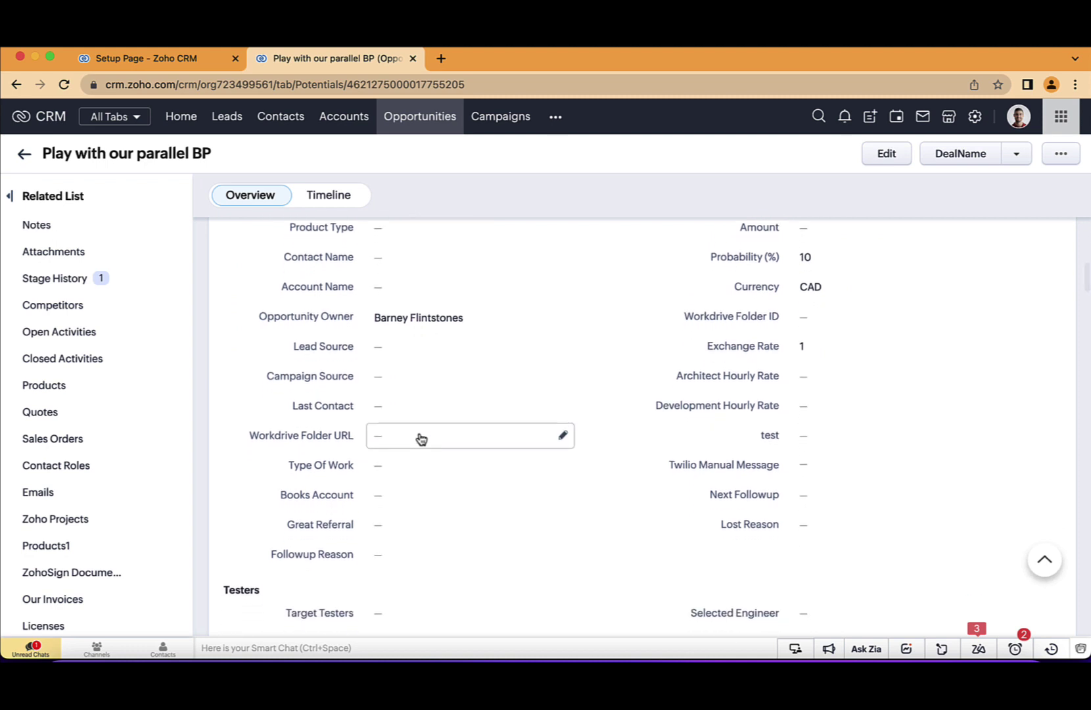
{"action": "key", "text": "super+f"}
{"action": "type", "text": "acco"}
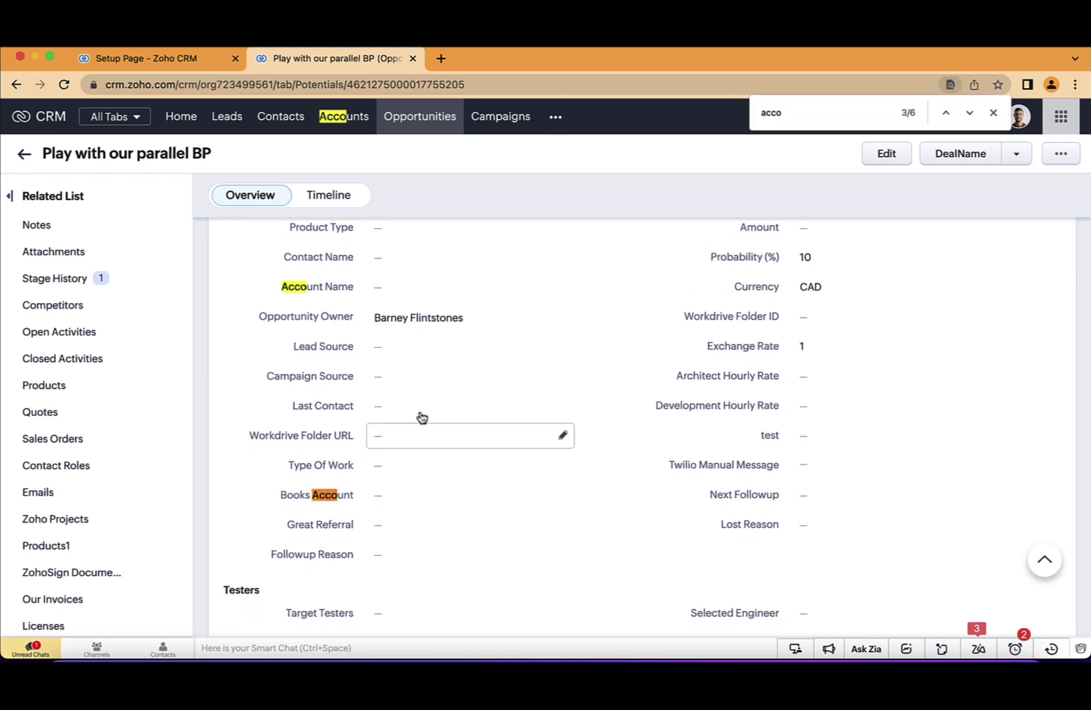
{"action": "left_click", "coordinate": [421, 294]}
{"action": "left_click", "coordinate": [432, 348]}
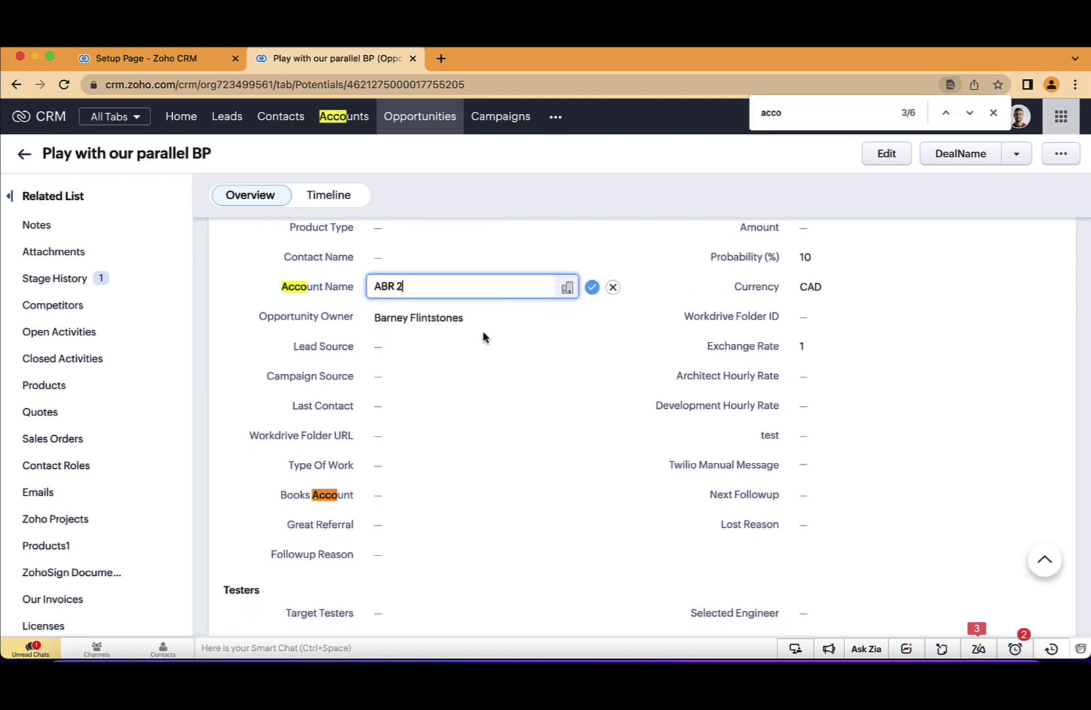
{"action": "left_click", "coordinate": [592, 288]}
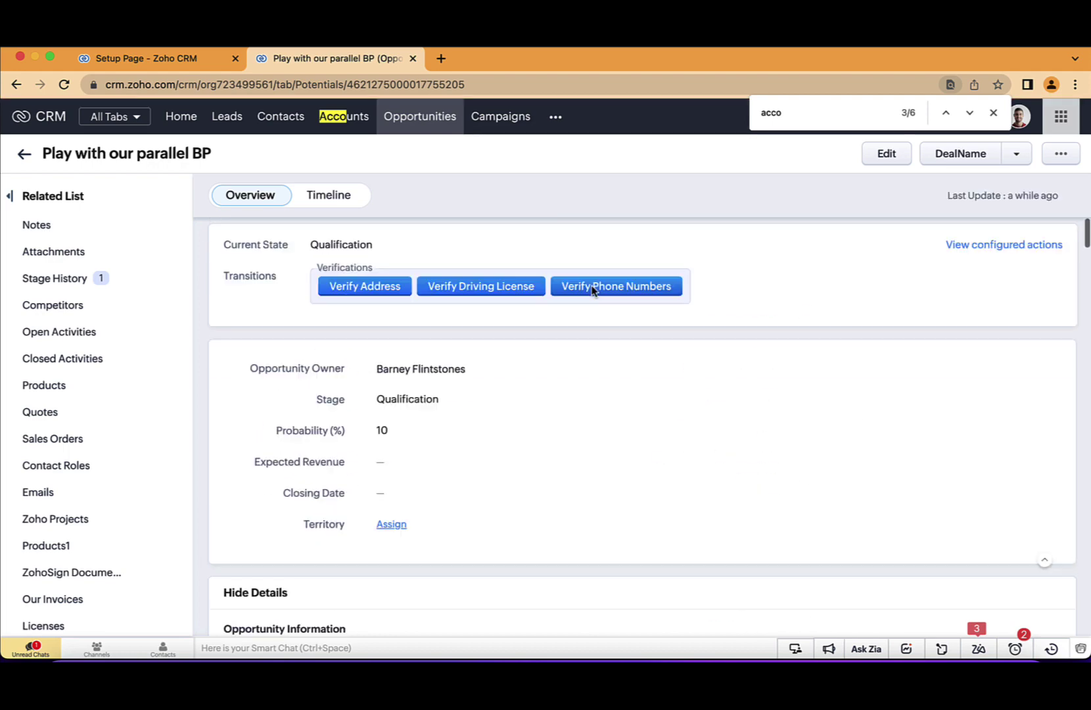
Step: Fill in Billing Street and Billing City in Verify Address and save it
{"action": "left_click", "coordinate": [365, 307]}
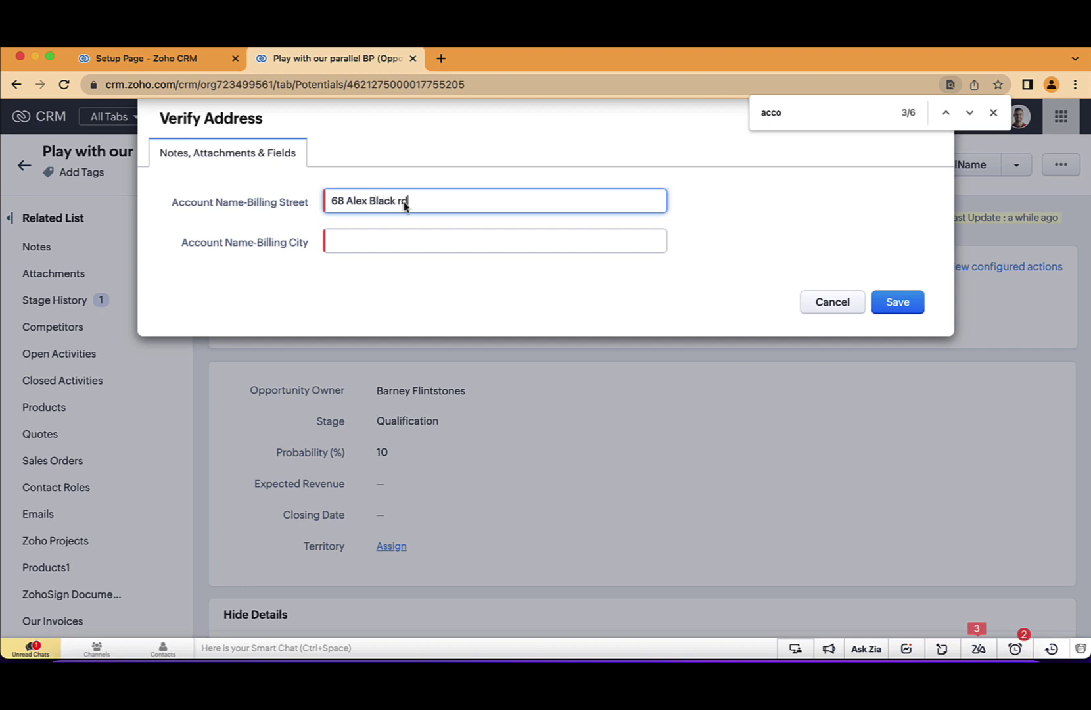
{"action": "left_click", "coordinate": [409, 240]}
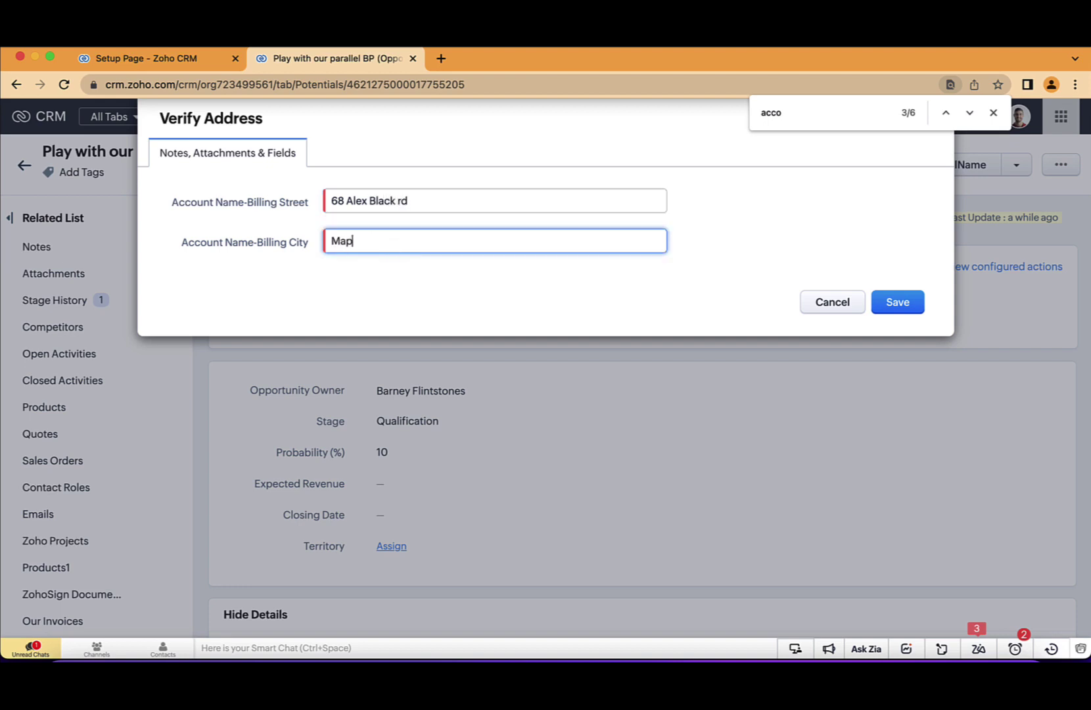
{"action": "left_click", "coordinate": [904, 303]}
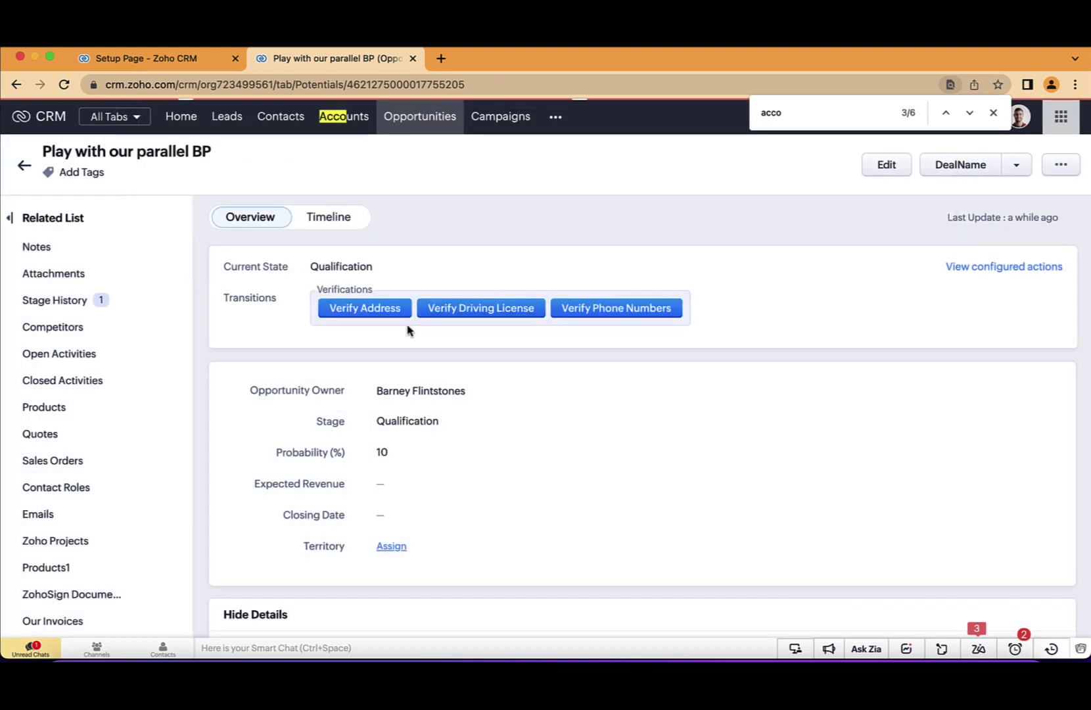
{"action": "mouse_move", "coordinate": [411, 310]}
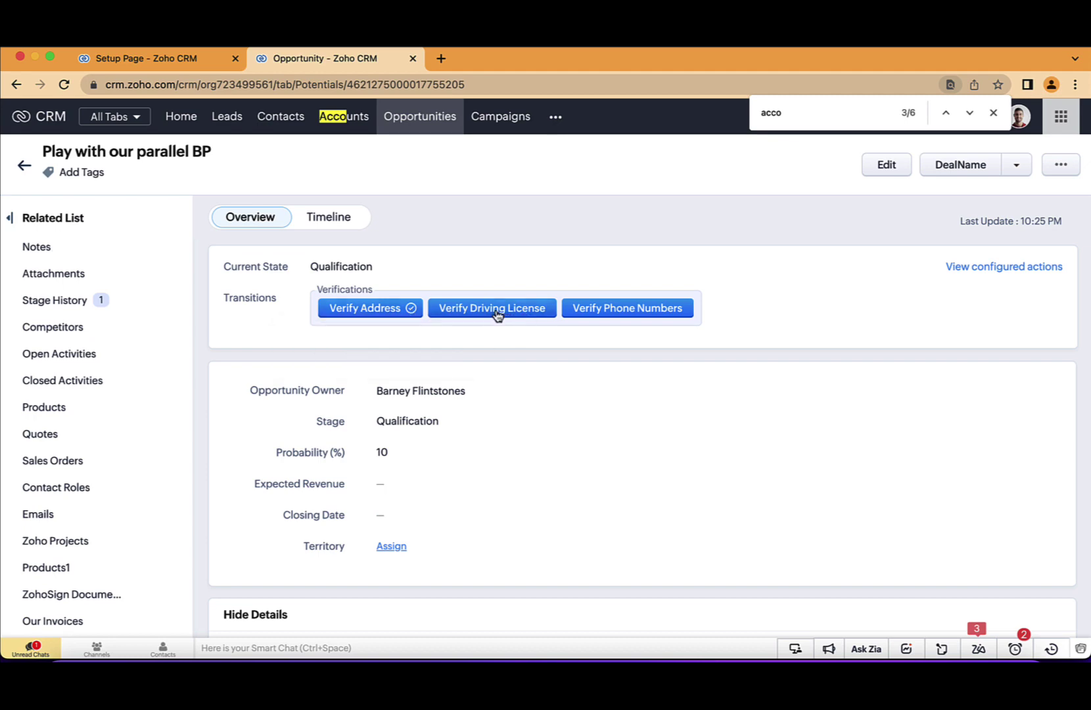
Step: Complete Verify Driving License by uploading background-ABR.jpg as the attachment and saving
{"action": "left_click", "coordinate": [179, 59]}
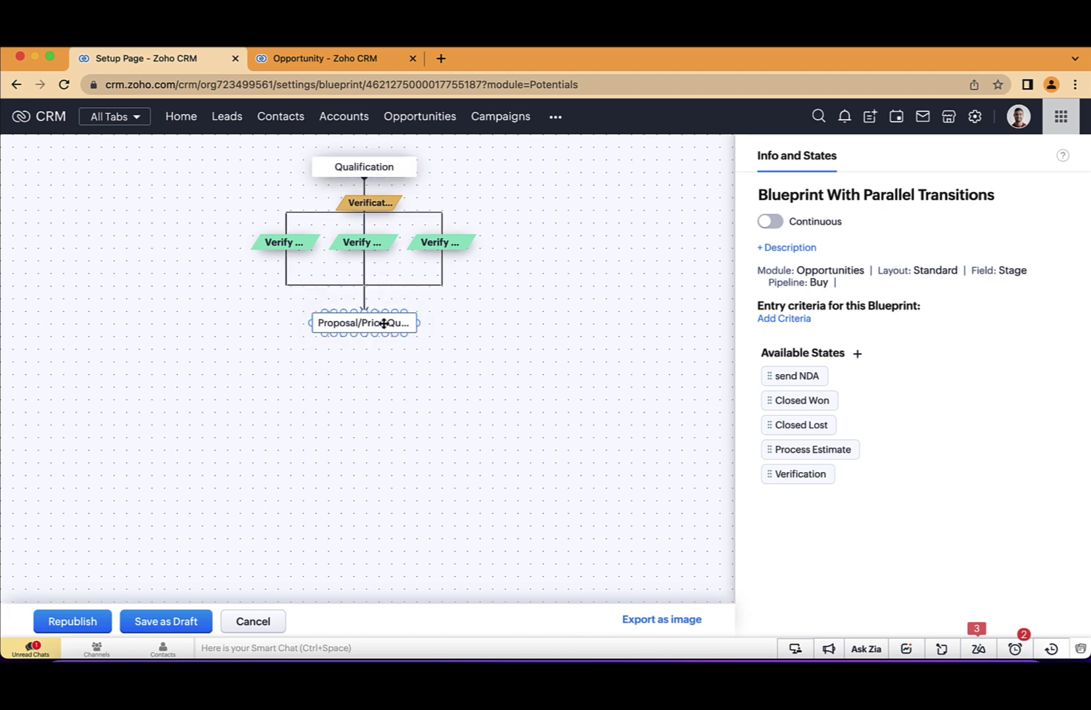
{"action": "left_click", "coordinate": [342, 62]}
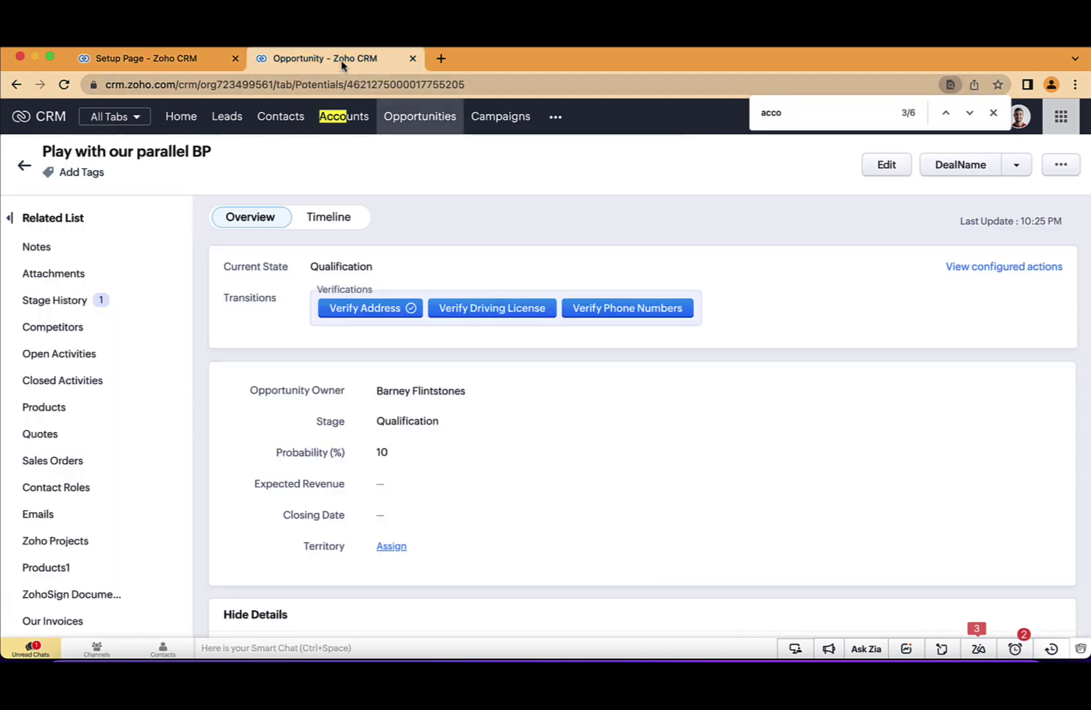
{"action": "left_click", "coordinate": [500, 309]}
{"action": "left_click", "coordinate": [458, 204]}
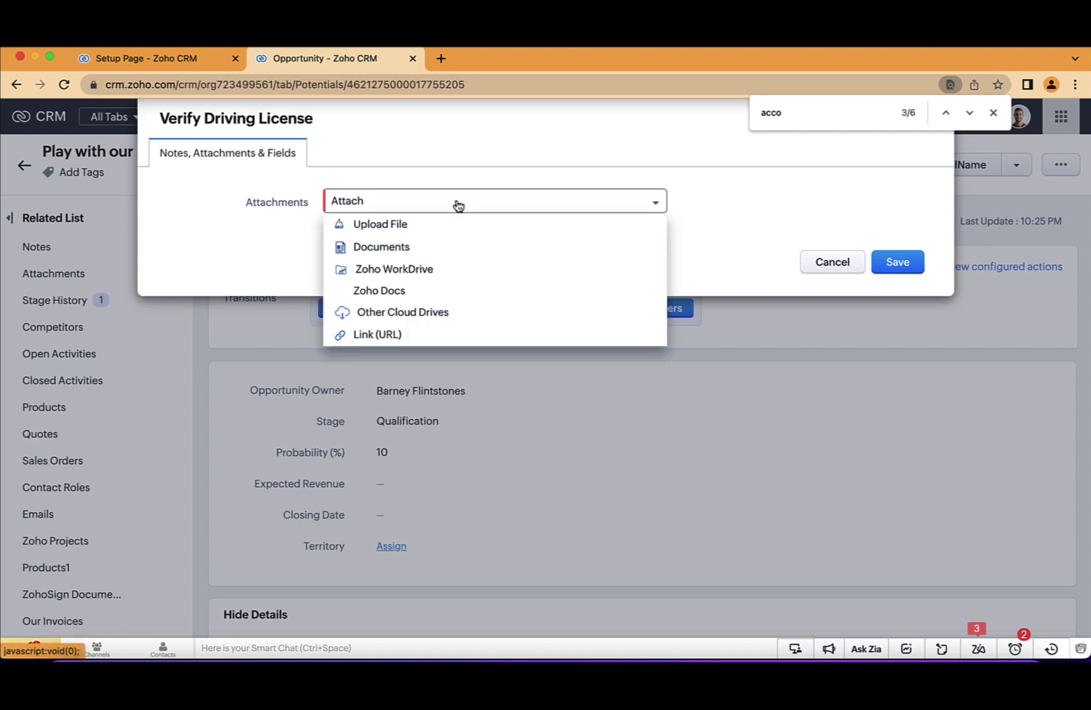
{"action": "left_click", "coordinate": [417, 226]}
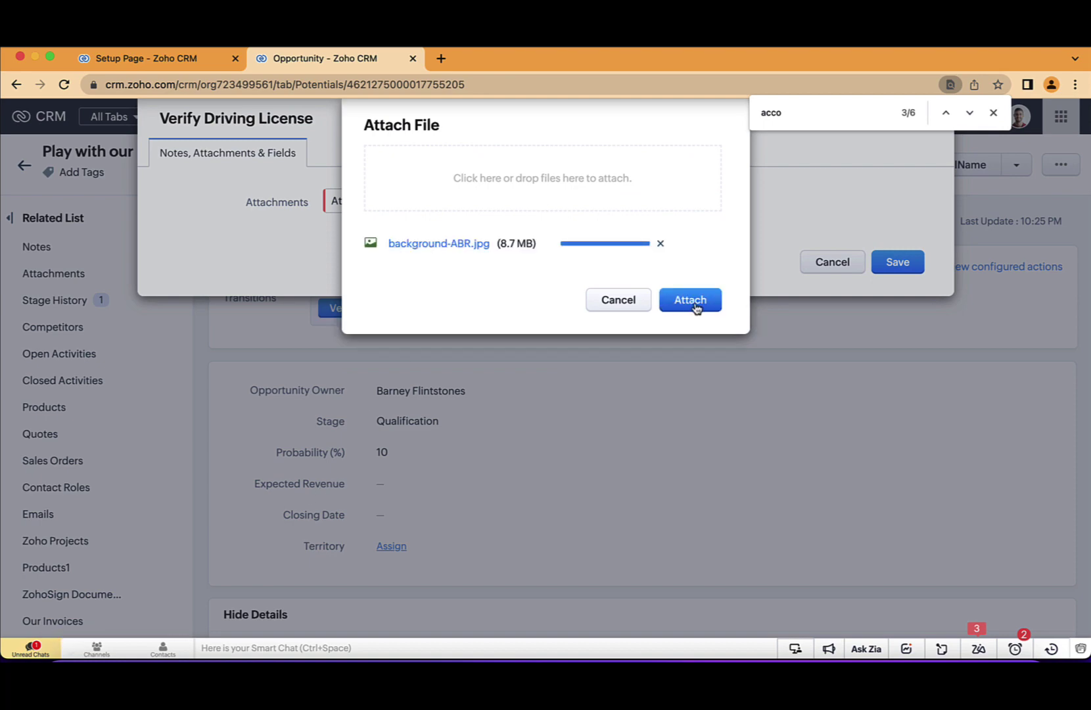
{"action": "left_click", "coordinate": [690, 300]}
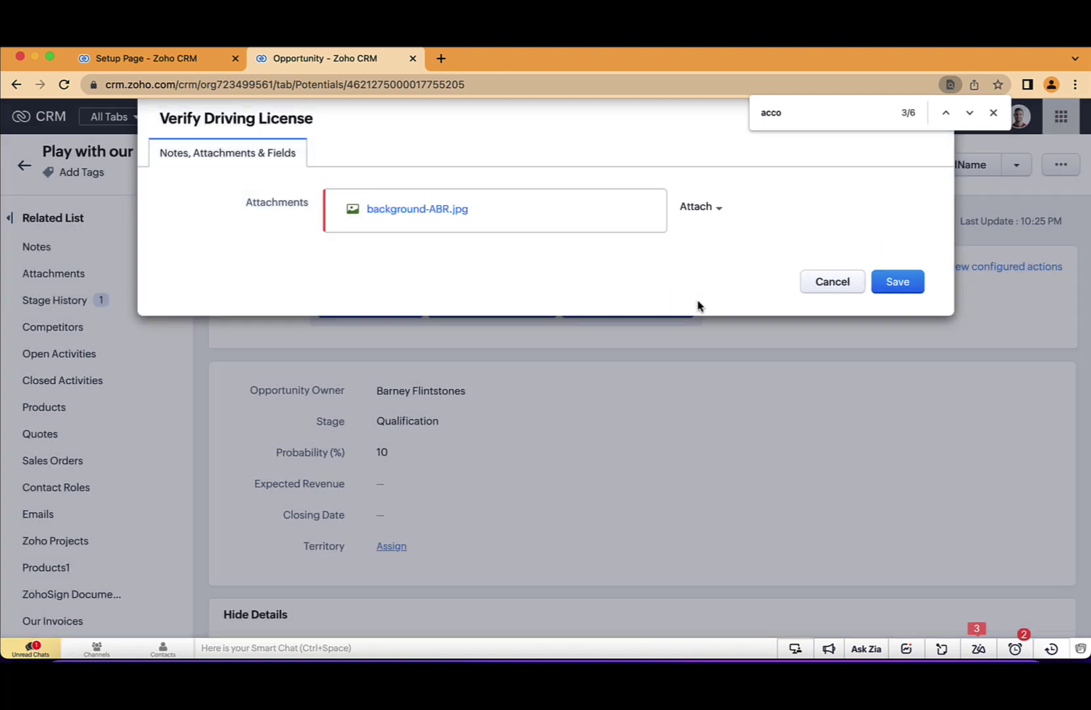
{"action": "left_click", "coordinate": [899, 282]}
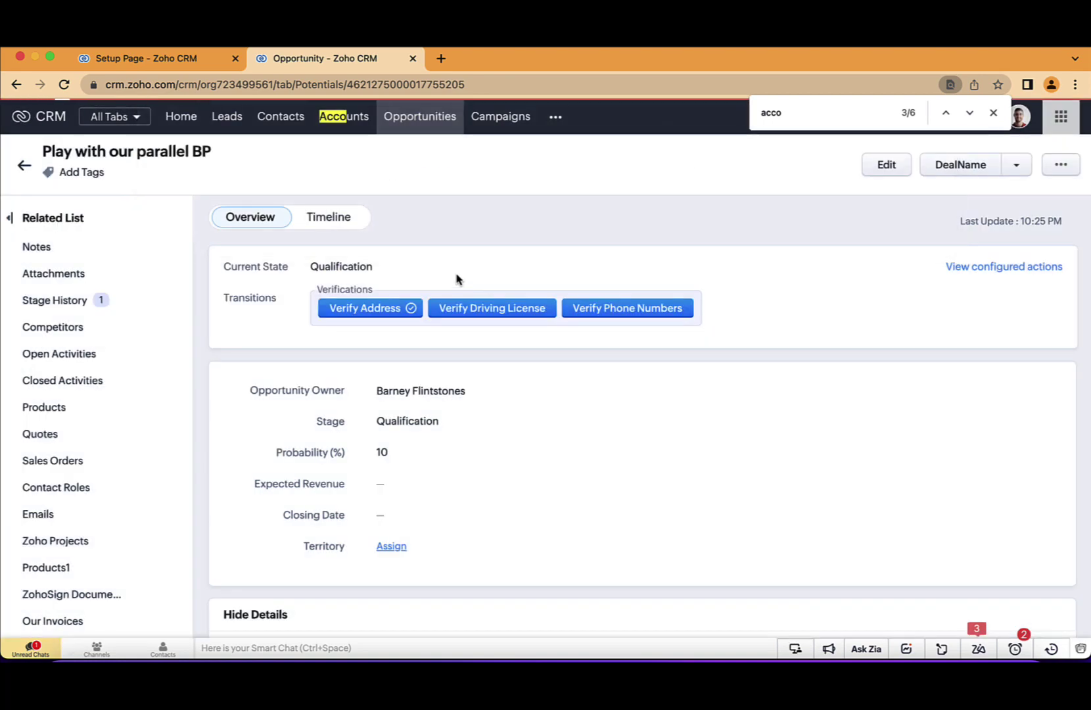
Step: Back out of the phone number verification and search the page for 'conta' to find Contact Name
{"action": "left_click", "coordinate": [644, 308]}
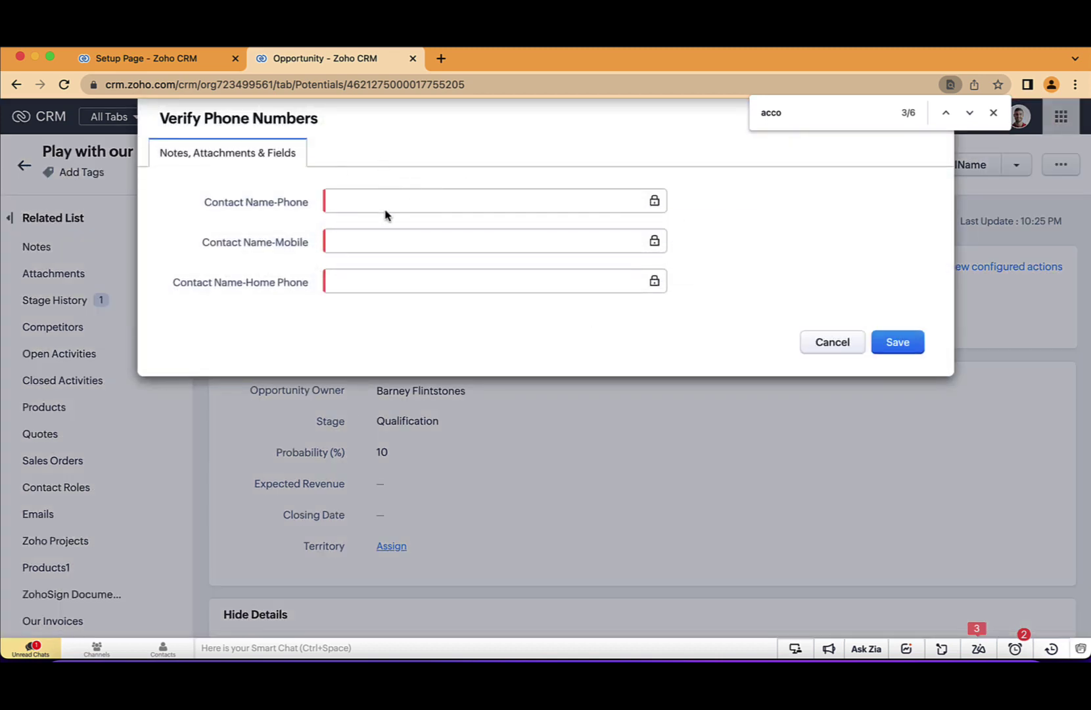
{"action": "left_click", "coordinate": [832, 343]}
{"action": "type", "text": "co"}
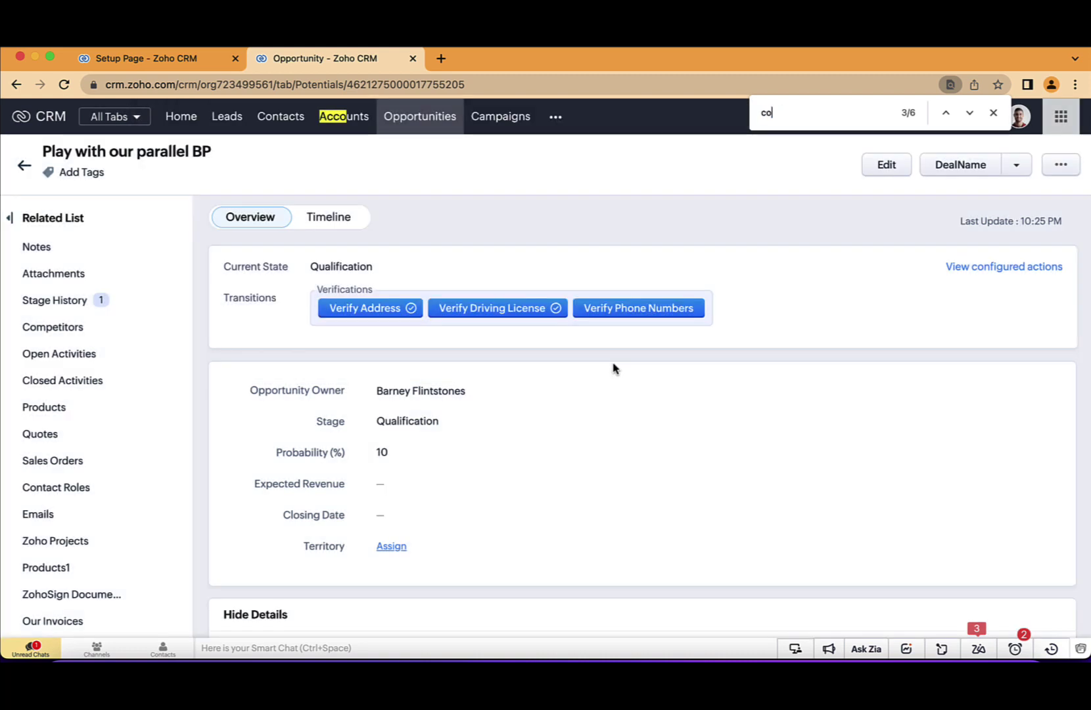
{"action": "type", "text": "ny"}
{"action": "key", "text": "super+a"}
{"action": "type", "text": "conta"}
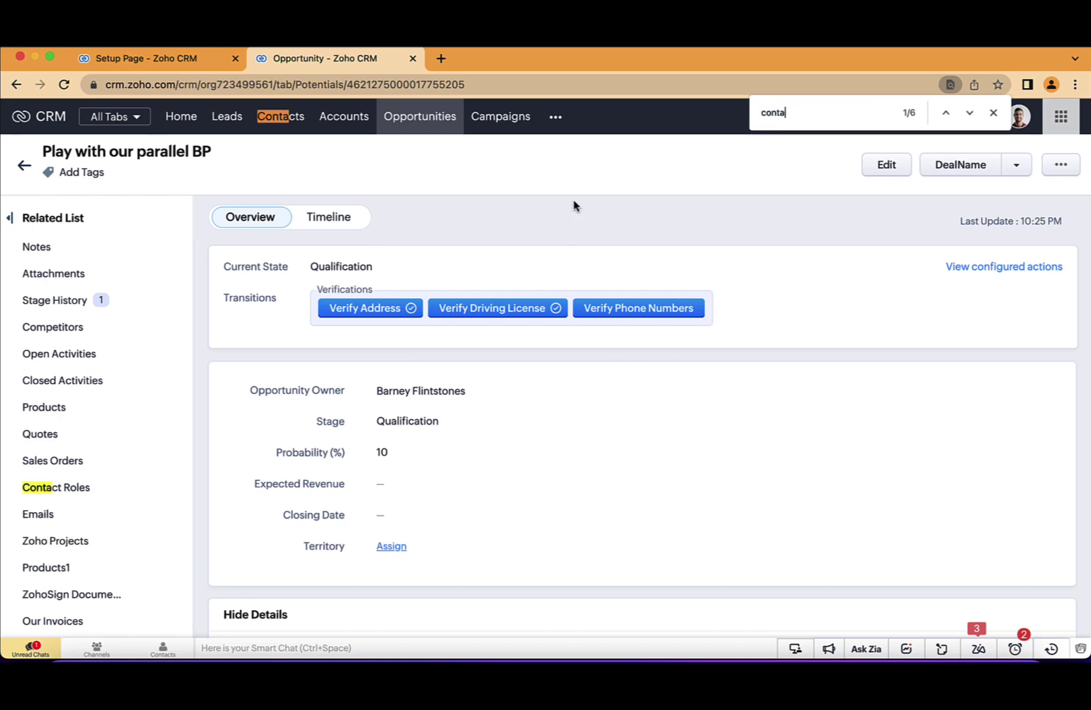
{"action": "key", "text": "Return"}
Step: Edit the Contact Name field inline, choose a contact, and save the change
{"action": "scroll", "coordinate": [540, 422], "scroll_direction": "down", "scroll_amount": 5}
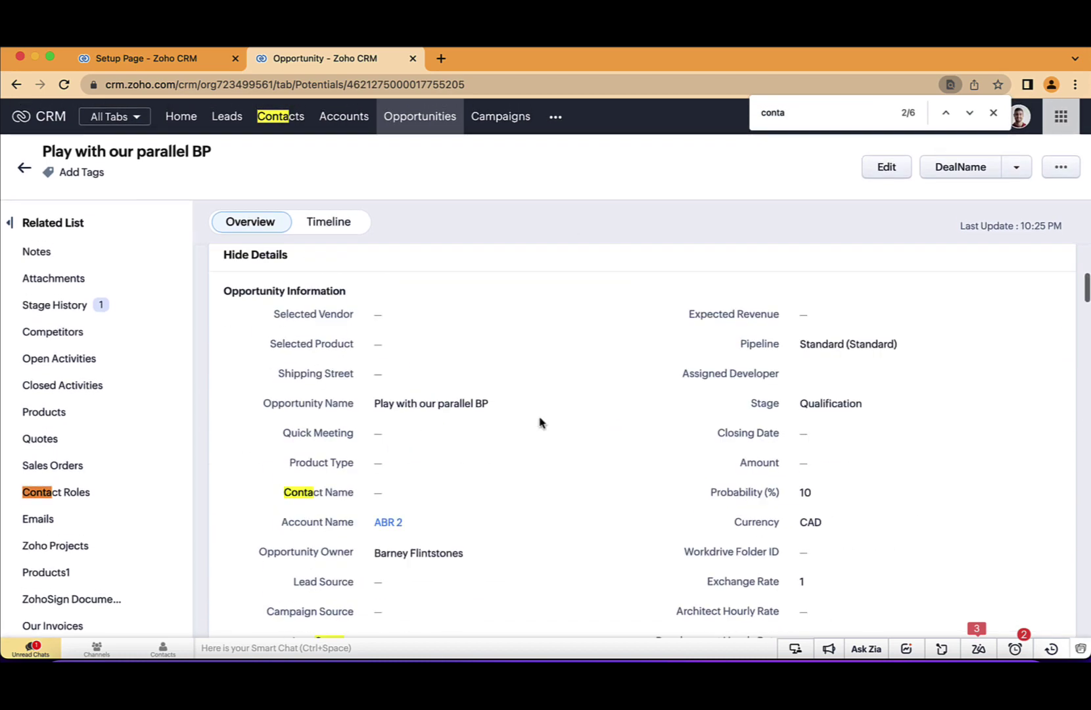
{"action": "scroll", "coordinate": [539, 422], "scroll_direction": "down", "scroll_amount": 5}
{"action": "scroll", "coordinate": [540, 422], "scroll_direction": "up", "scroll_amount": 1}
{"action": "left_click", "coordinate": [428, 276]}
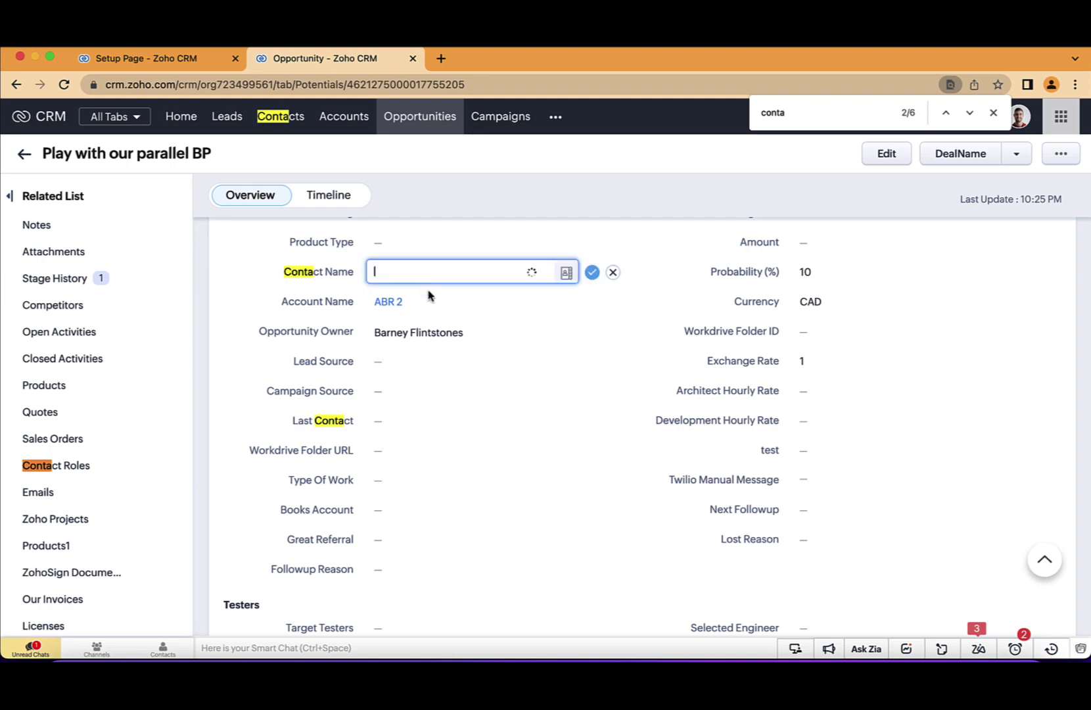
{"action": "left_click", "coordinate": [426, 304]}
{"action": "left_click", "coordinate": [593, 274]}
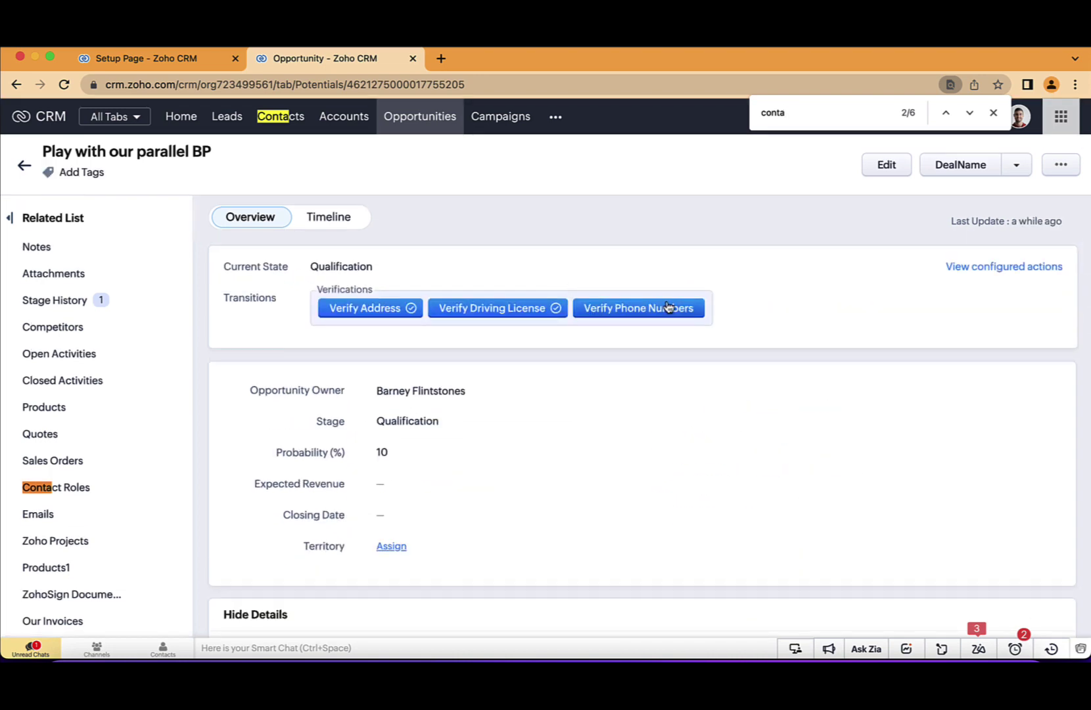
Step: Fill in the contact's Phone, Mobile and Home Phone numbers in Verify Phone Numbers and save
{"action": "left_click", "coordinate": [668, 308]}
{"action": "left_click", "coordinate": [423, 202]}
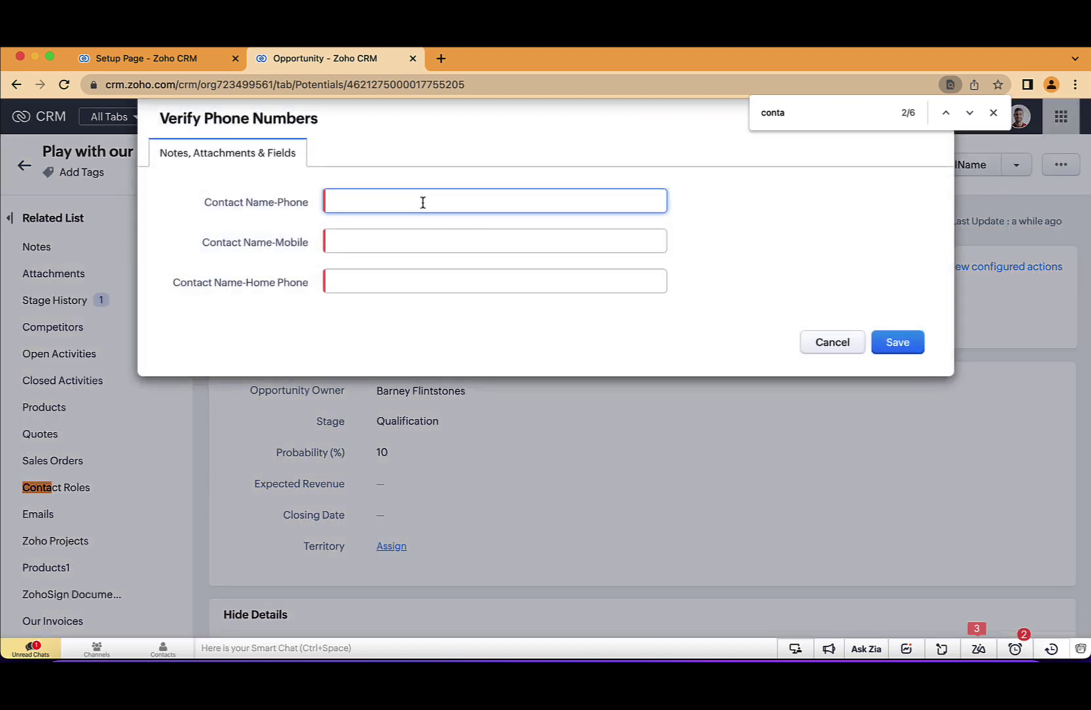
{"action": "type", "text": "3453453"}
{"action": "left_click", "coordinate": [401, 243]}
{"action": "type", "text": "3453453"}
{"action": "left_click", "coordinate": [397, 283]}
{"action": "type", "text": "5345435"}
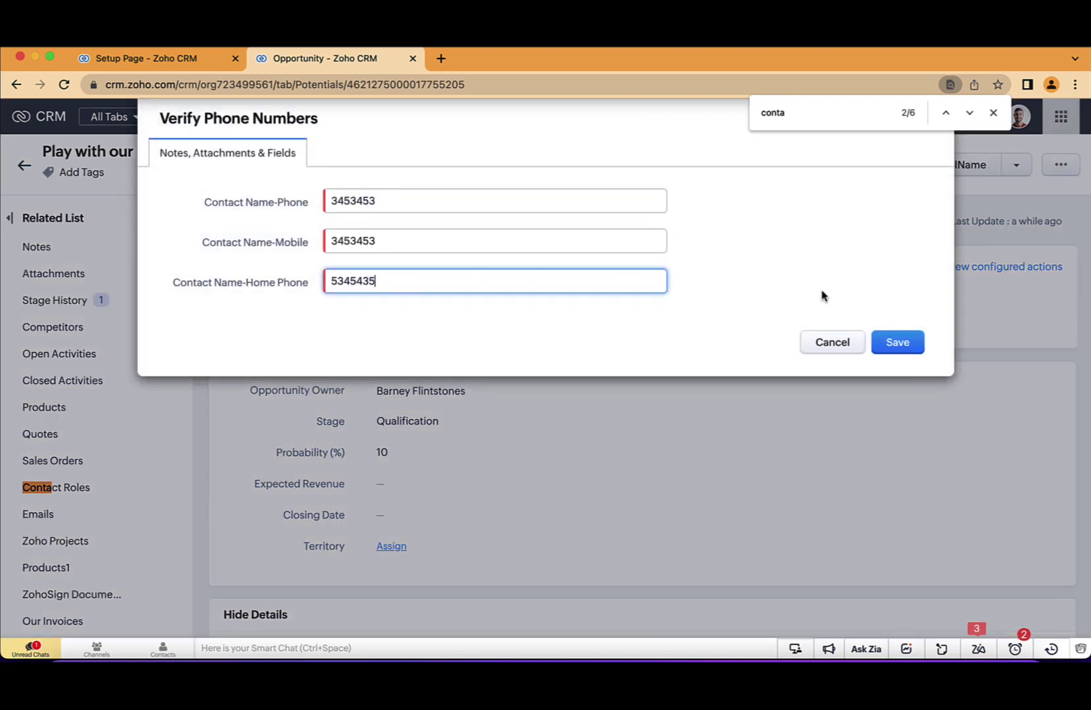
{"action": "type", "text": "3"}
{"action": "left_click", "coordinate": [904, 338]}
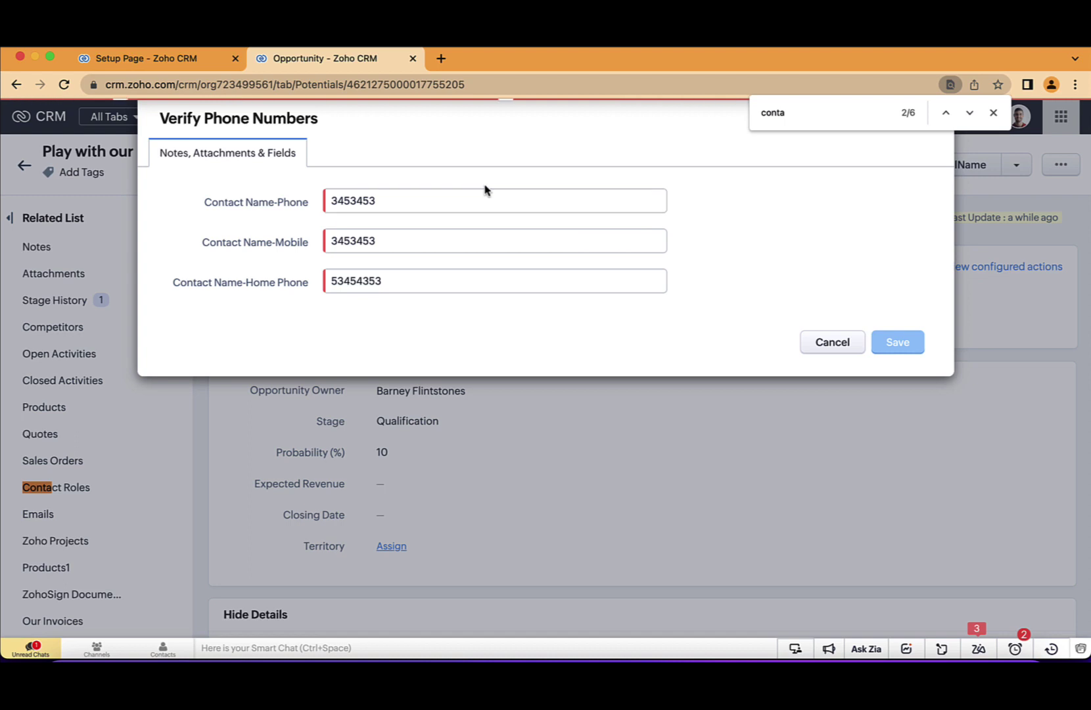